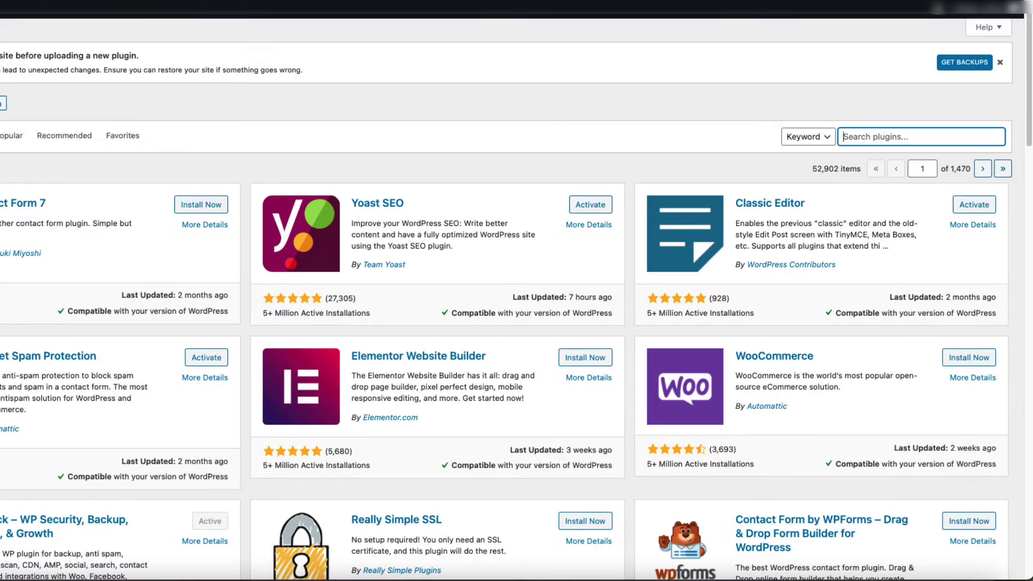
Step: Find Stackable in the plugin directory, install and activate it, and skip the usage-tracking opt-in
click(898, 140)
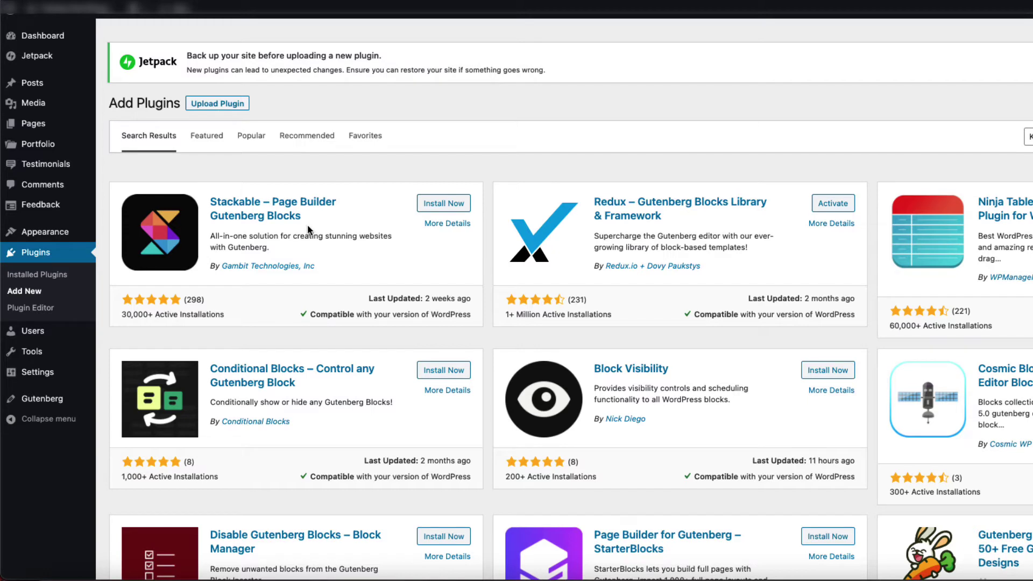
click(444, 204)
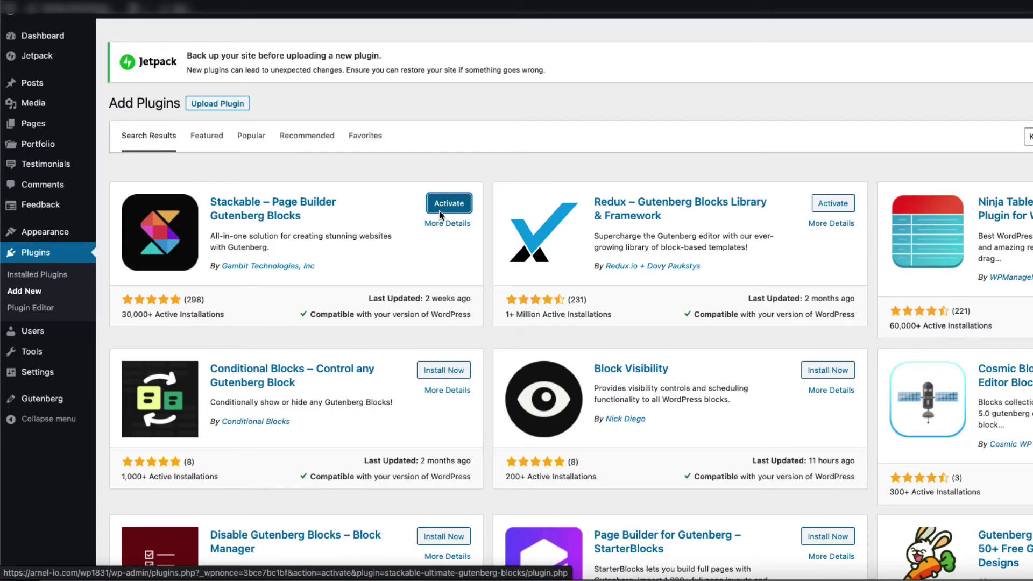
click(450, 205)
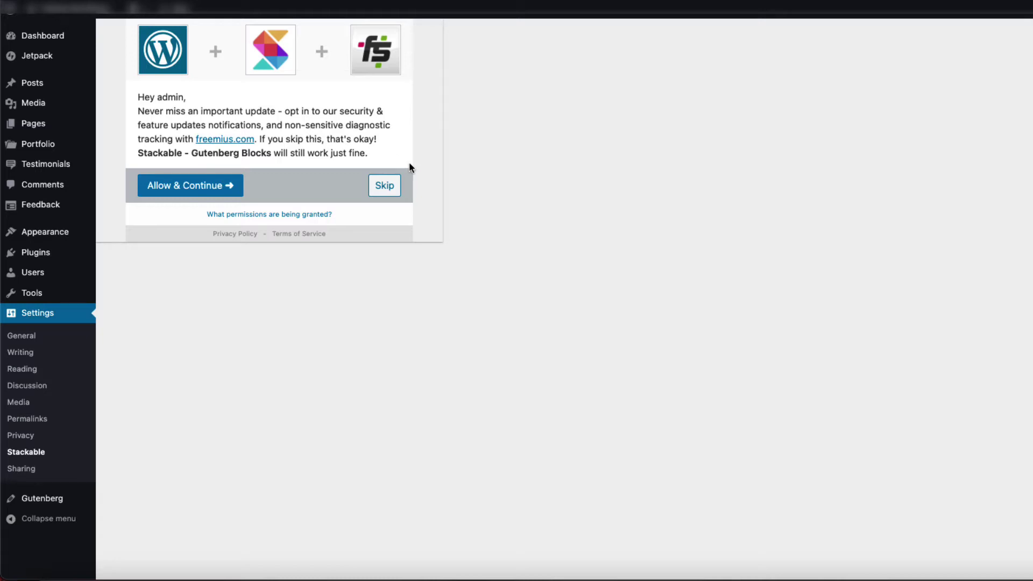
click(384, 185)
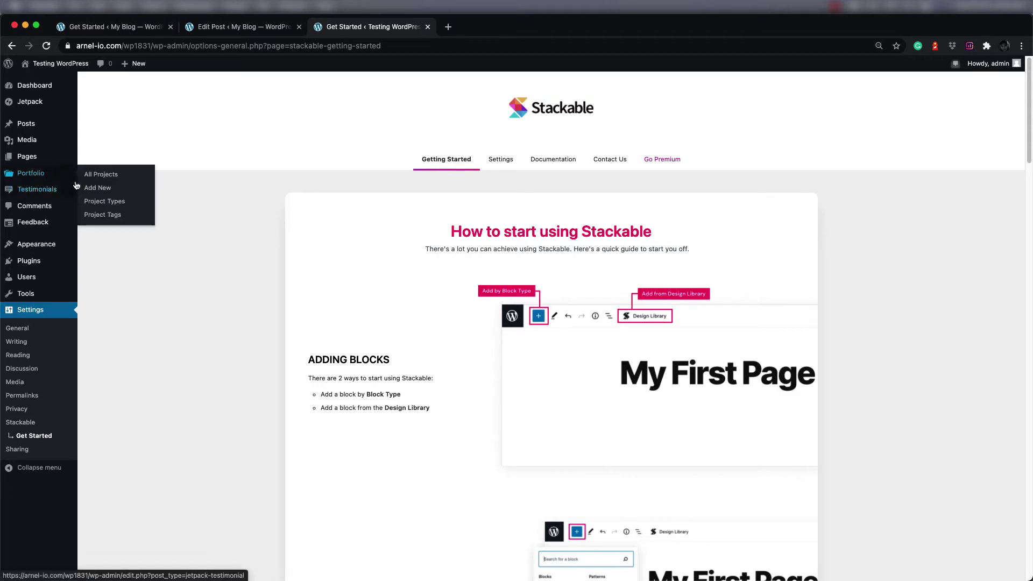
Step: Start a new post and insert a Stackable Accordion block from the block inserter
mouse_move(26, 125)
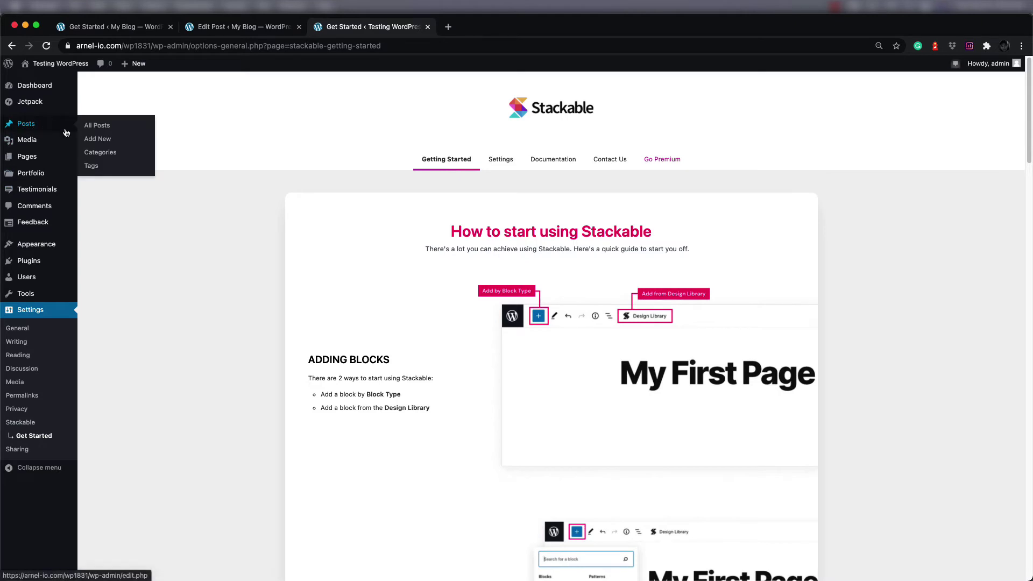
click(97, 139)
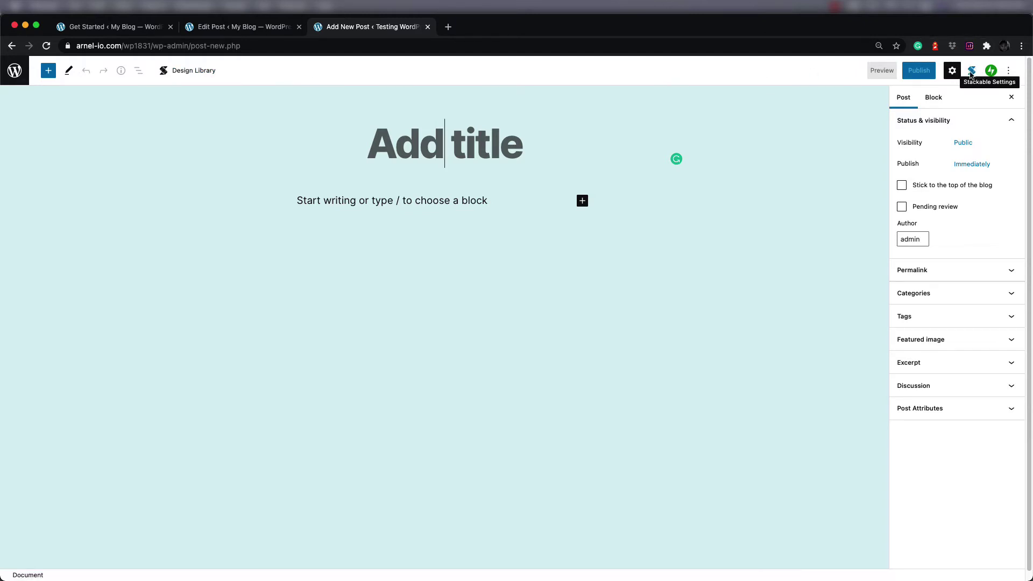
click(48, 72)
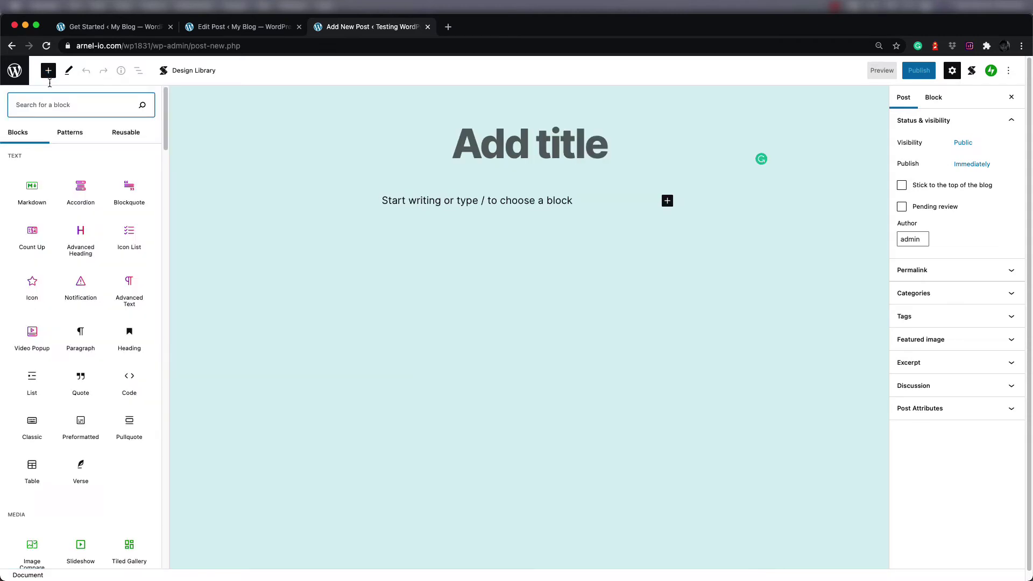
click(77, 195)
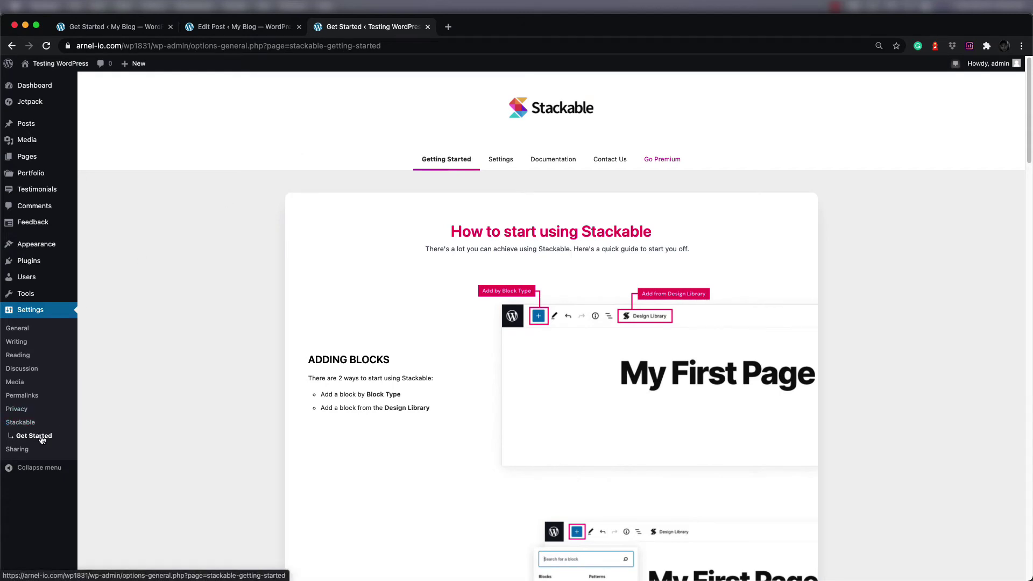
Step: Scroll up and down through the Stackable Getting Started guide to read it
scroll(357, 225, down, 5)
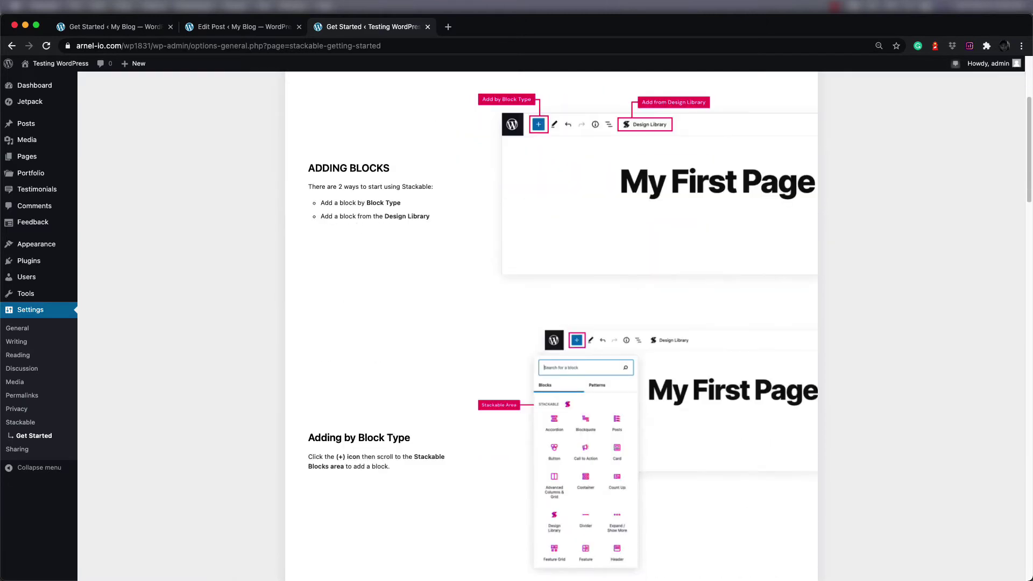
scroll(367, 196, up, 4)
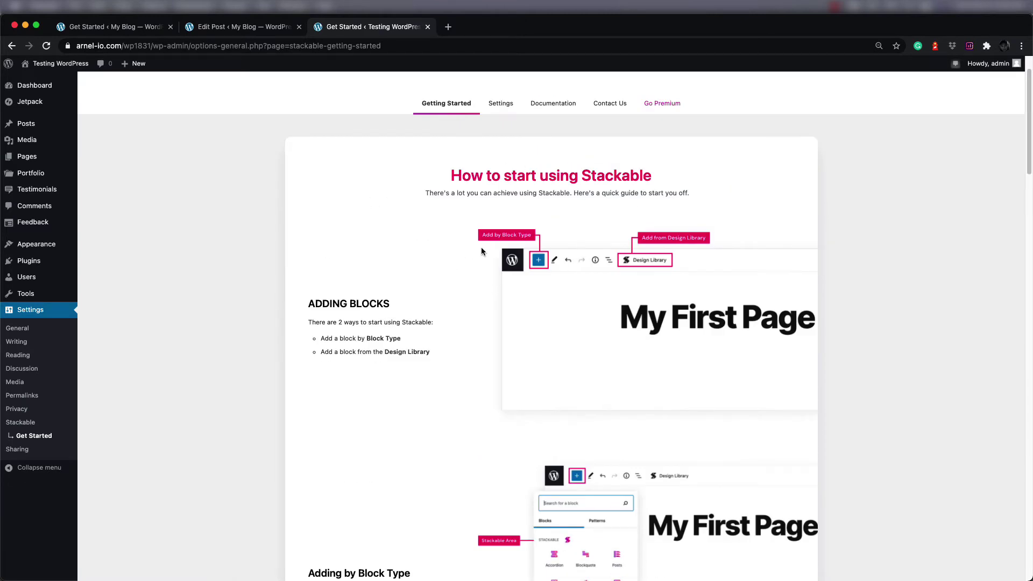
scroll(482, 249, down, 1)
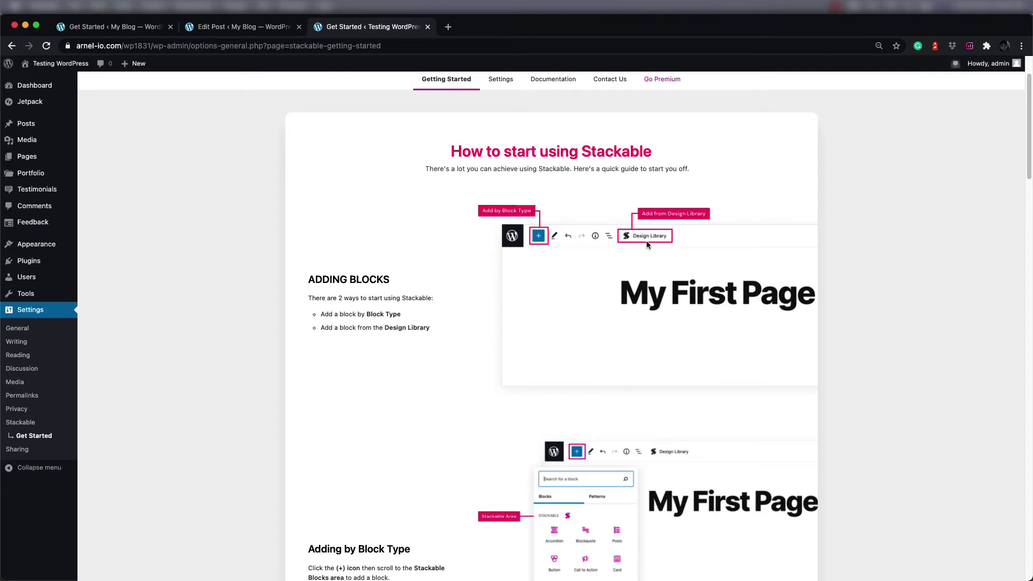
scroll(452, 241, down, 10)
scroll(451, 235, up, 5)
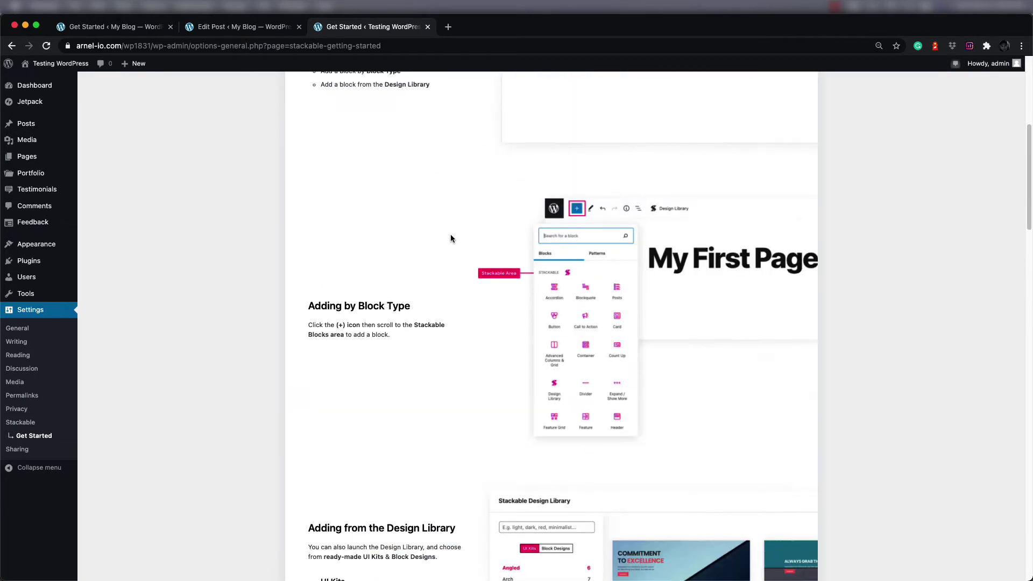
scroll(450, 238, down, 3)
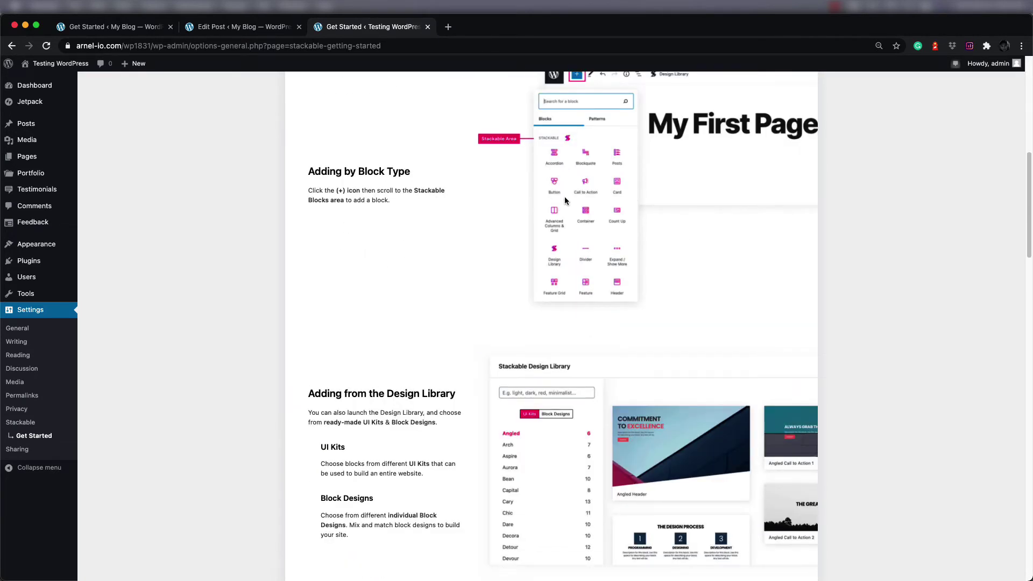
scroll(564, 197, up, 1)
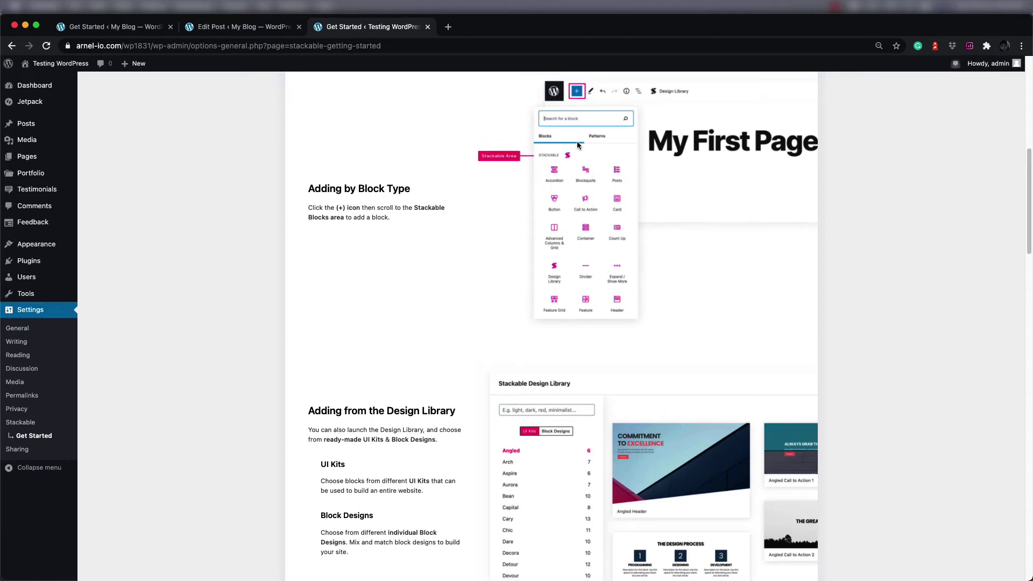
scroll(544, 192, down, 1)
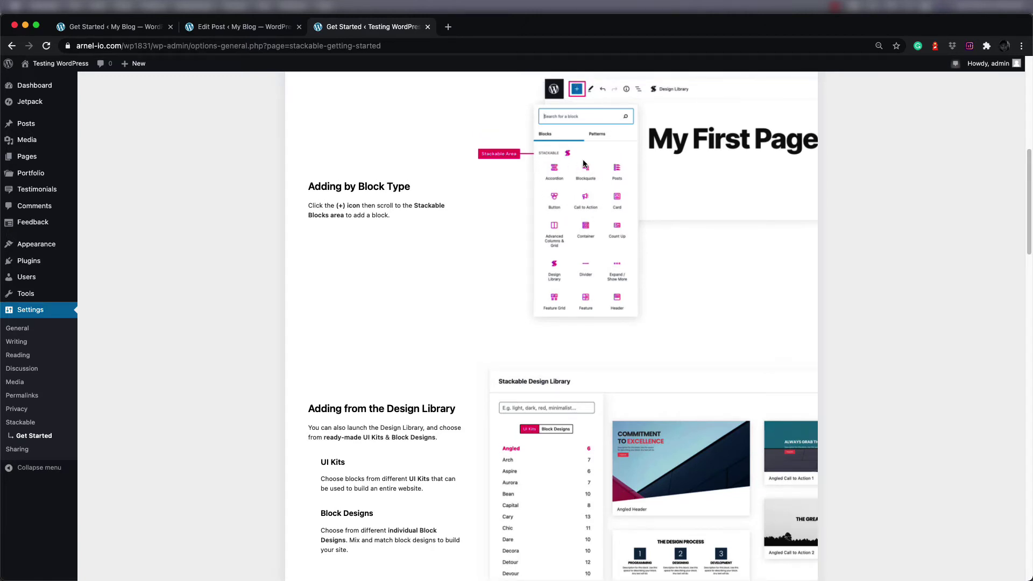
scroll(447, 218, down, 5)
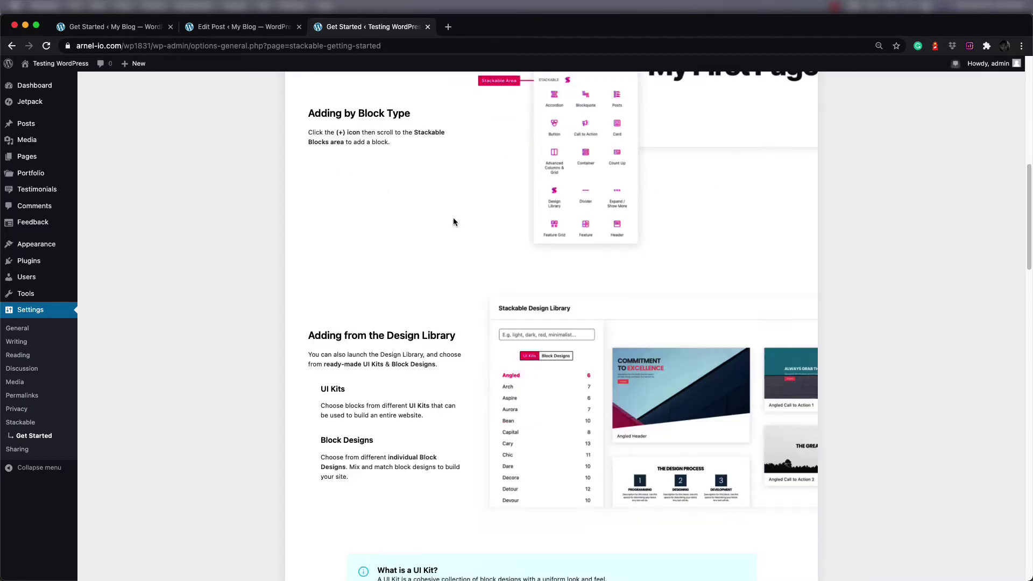
scroll(439, 205, up, 1)
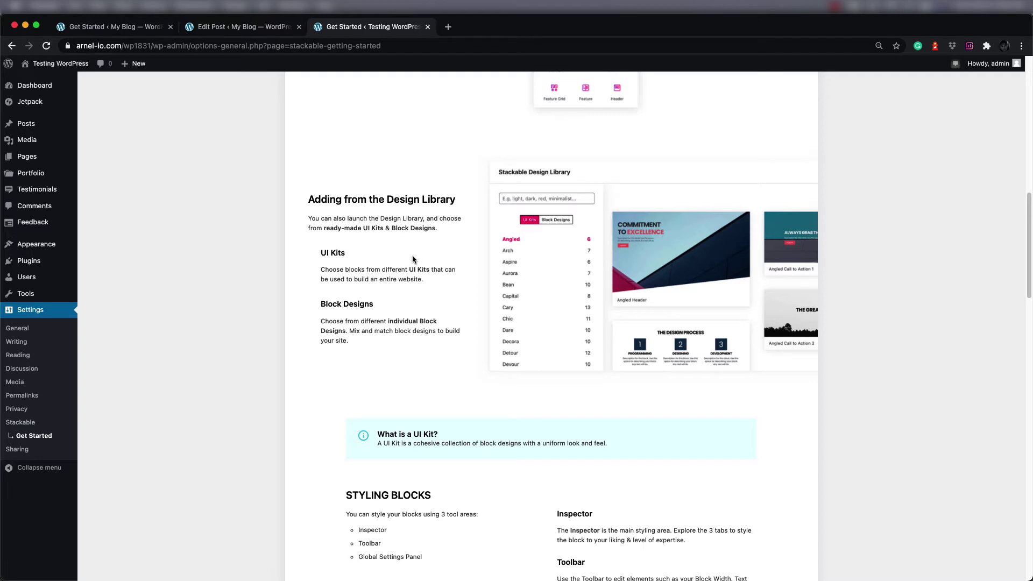
scroll(425, 249, down, 5)
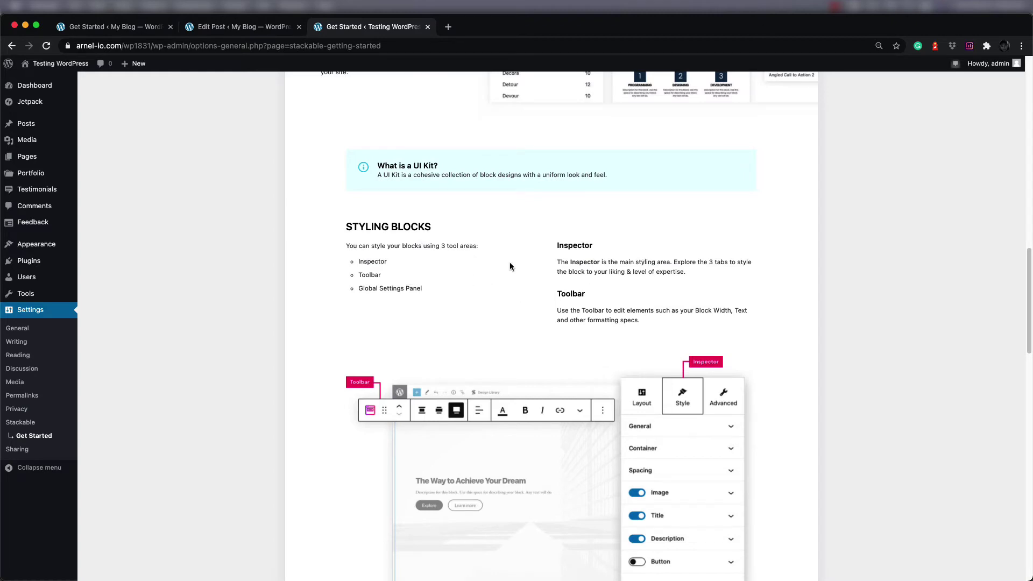
scroll(509, 263, down, 1)
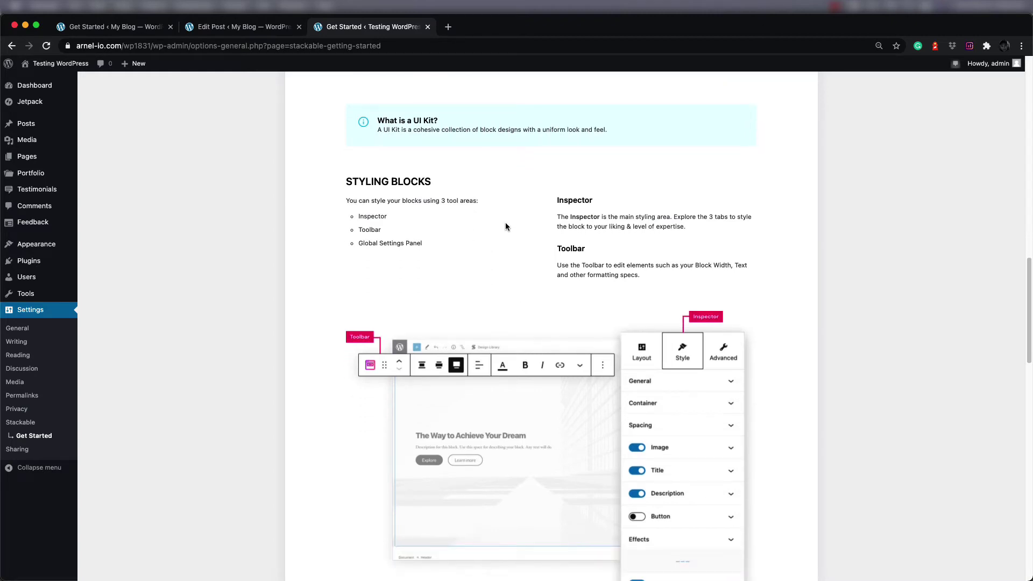
scroll(506, 223, down, 1)
scroll(499, 228, down, 5)
scroll(500, 232, down, 7)
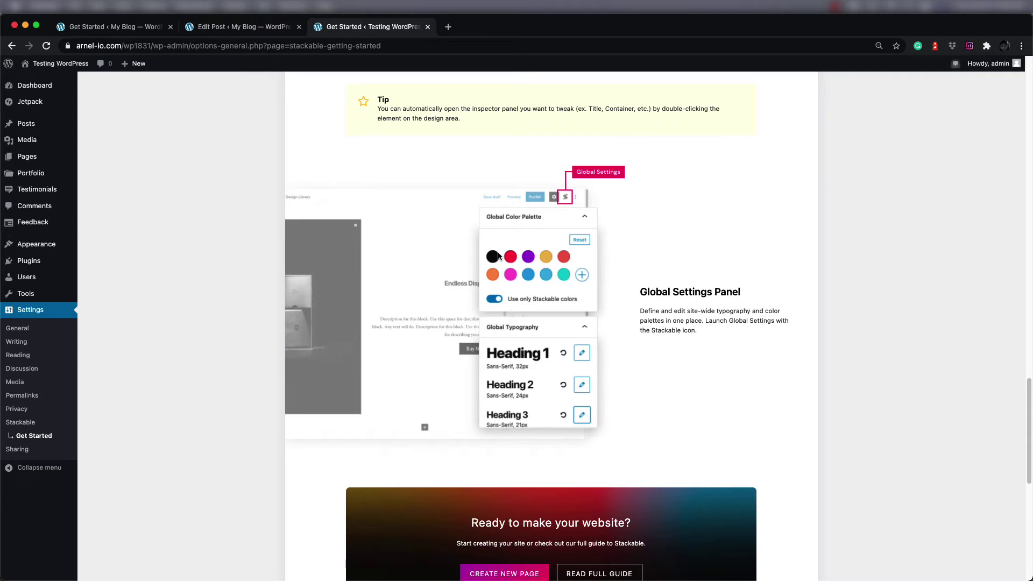
scroll(669, 232, up, 1)
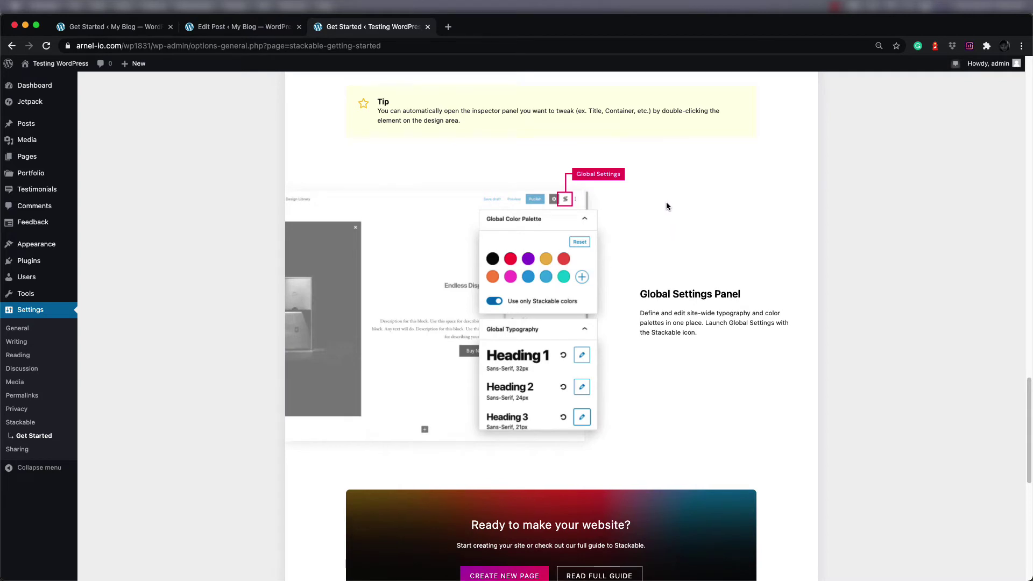
scroll(626, 270, down, 1)
scroll(625, 270, down, 5)
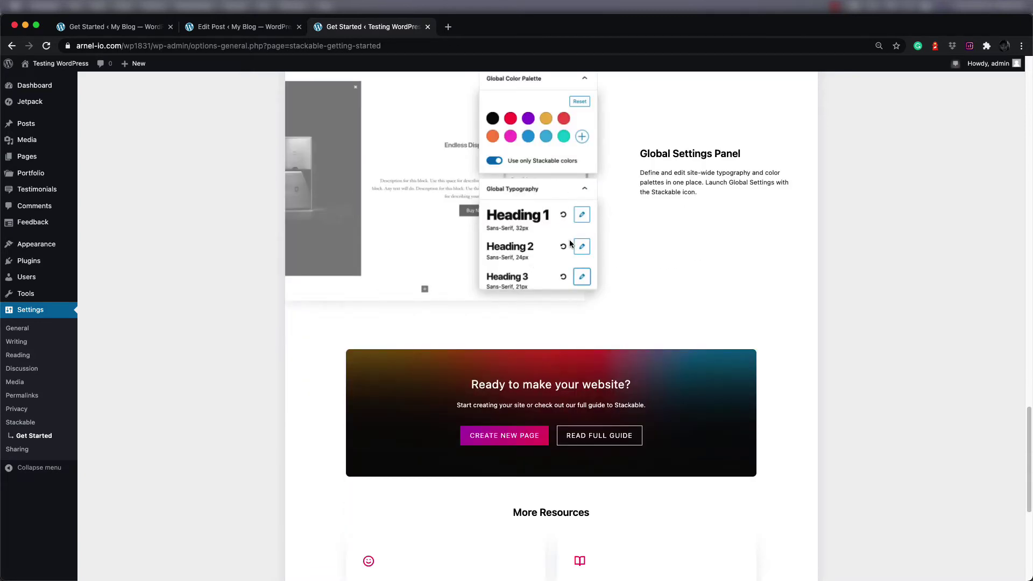
scroll(652, 248, down, 4)
scroll(667, 242, down, 7)
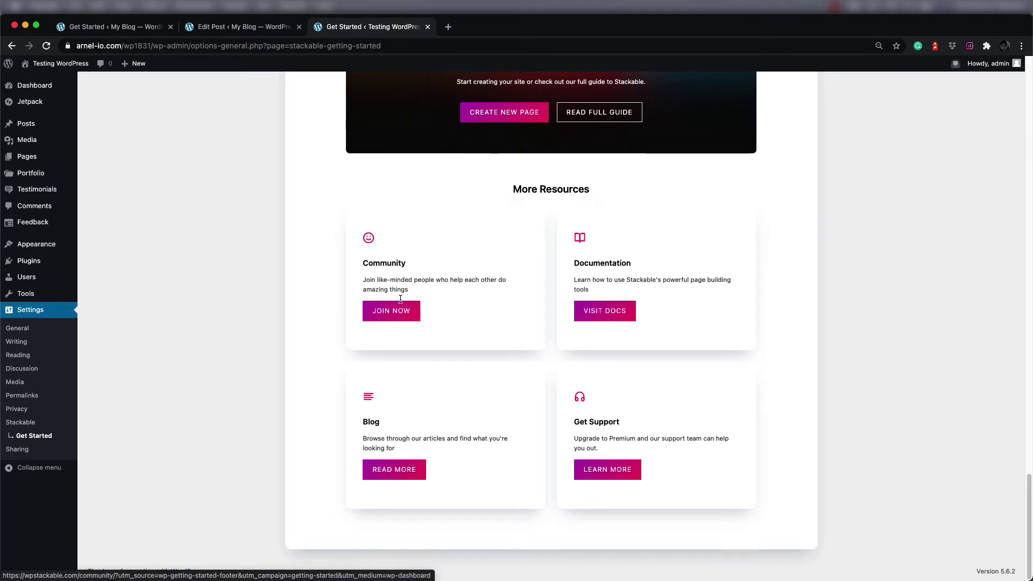
scroll(421, 219, up, 1)
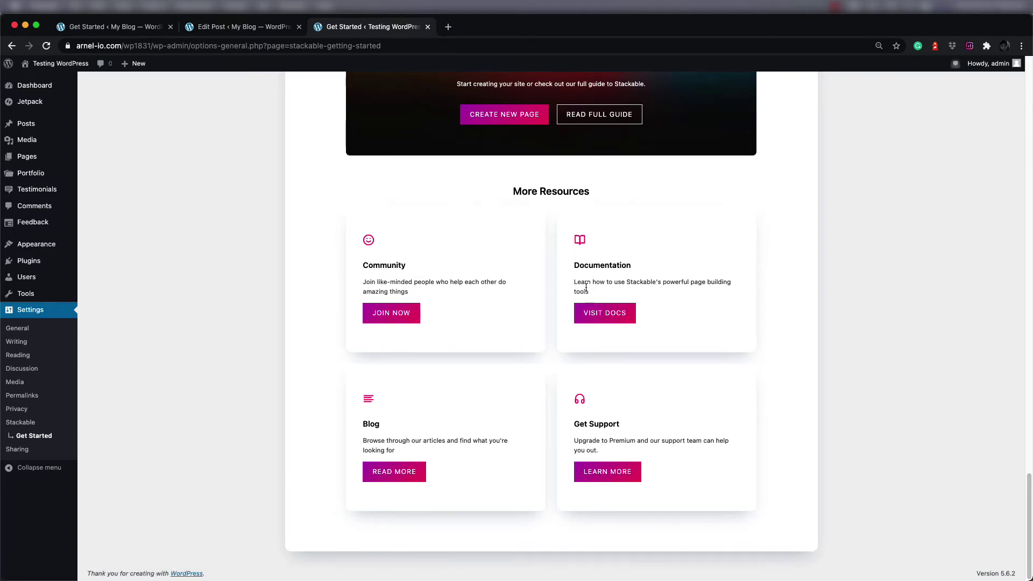
scroll(537, 237, up, 1)
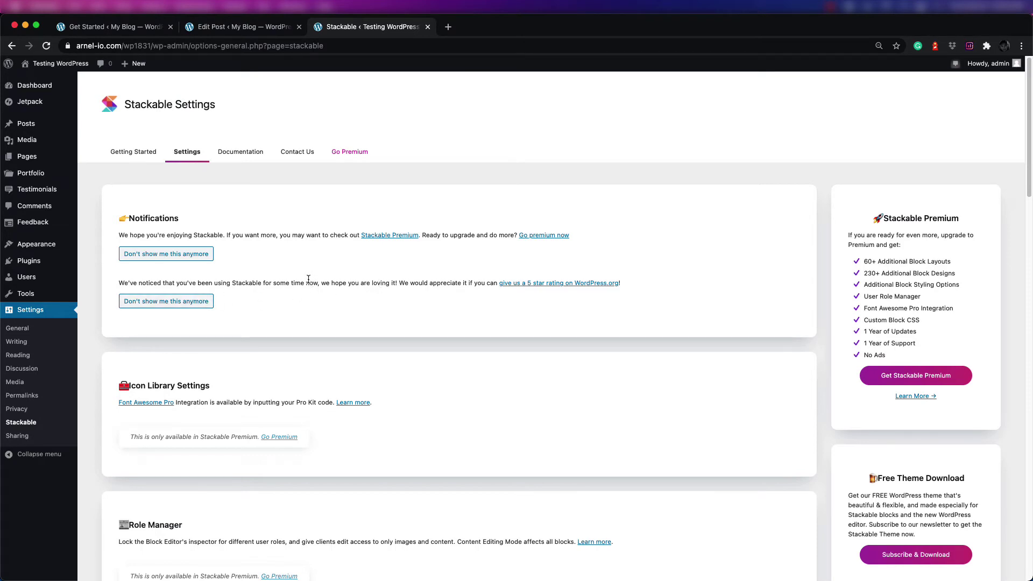
Step: Scroll the Stackable settings past Role Manager and Global Settings to Enable & Disable Blocks
scroll(309, 278, down, 5)
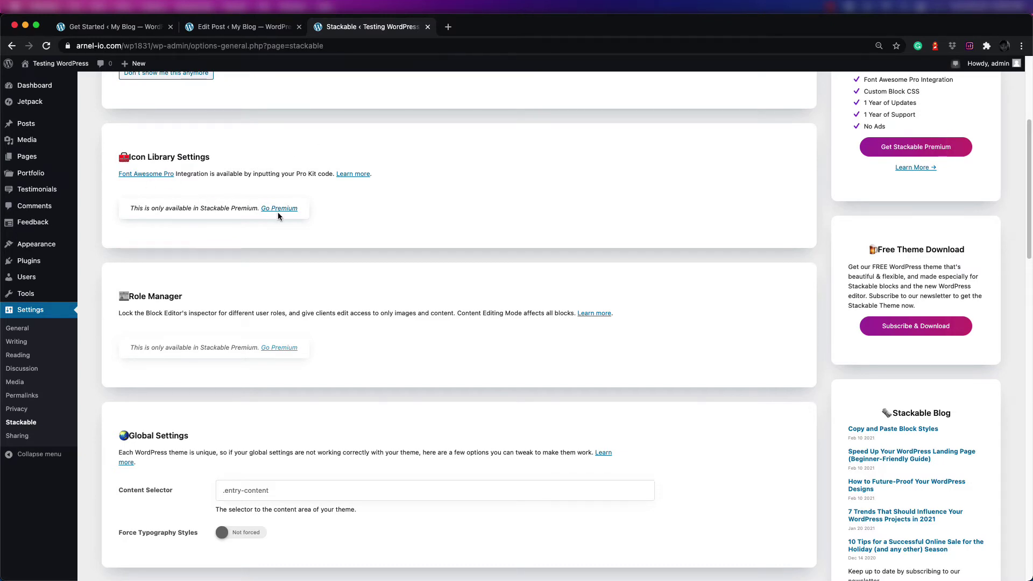
scroll(289, 211, down, 7)
scroll(342, 217, up, 6)
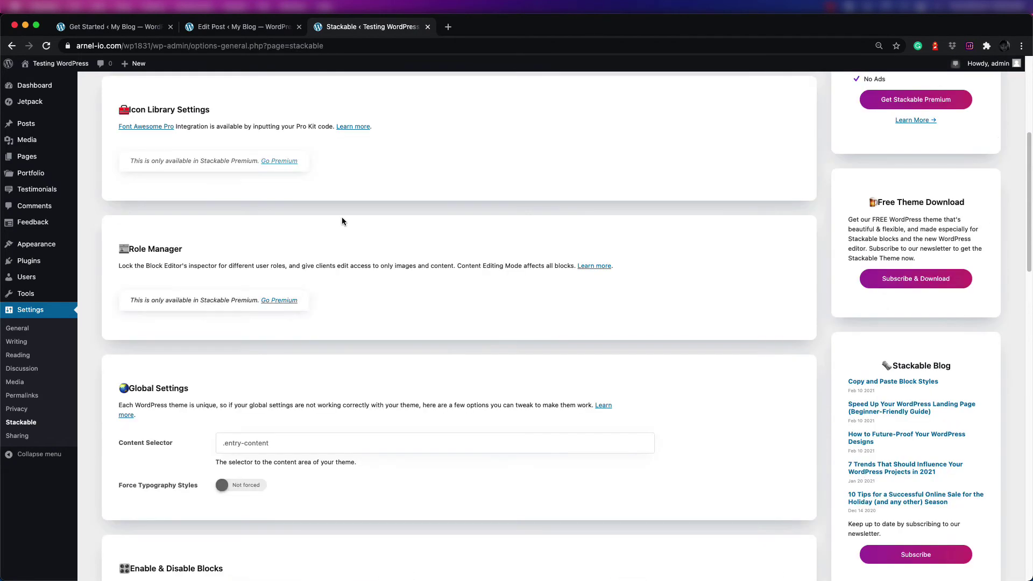
scroll(341, 218, down, 1)
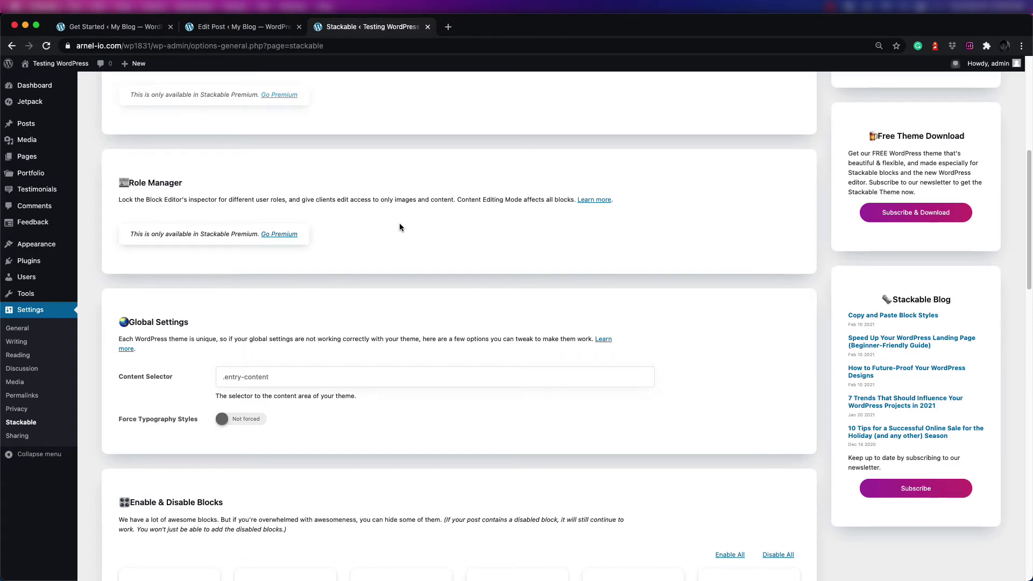
scroll(209, 186, down, 3)
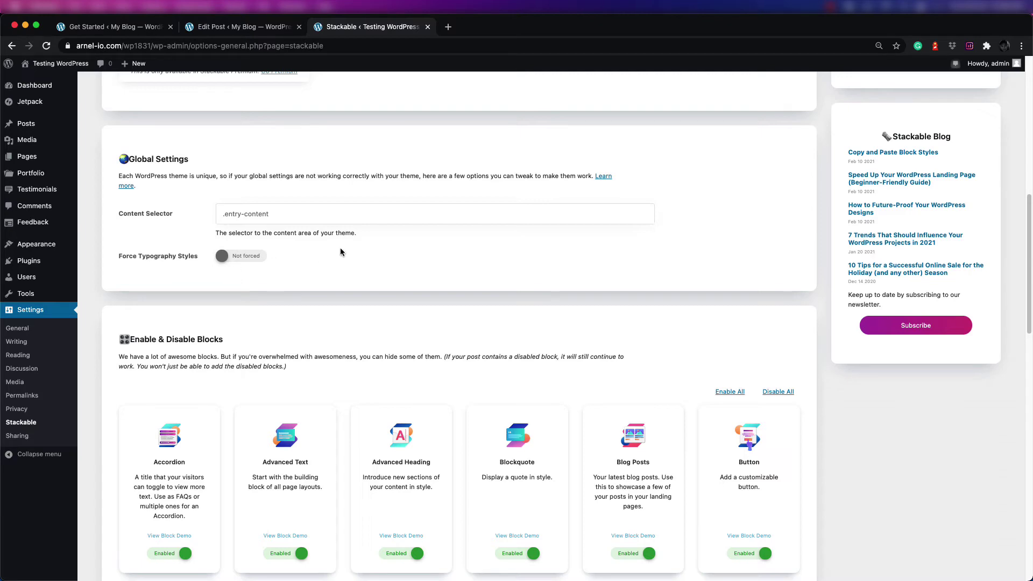
scroll(340, 251, down, 5)
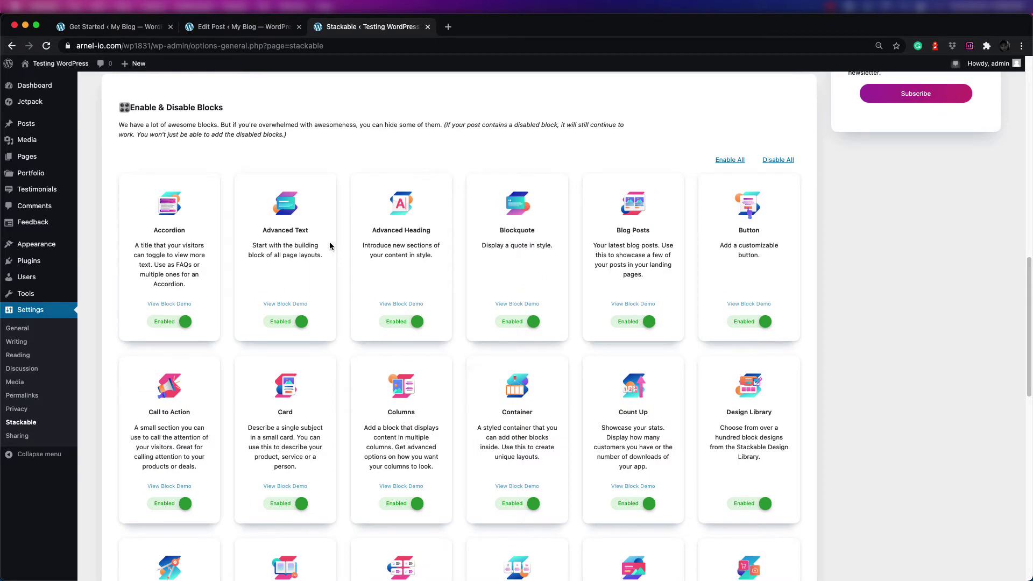
Step: Scroll through the Stackable block cards to confirm every block is Enabled
scroll(330, 246, down, 1)
scroll(327, 229, up, 1)
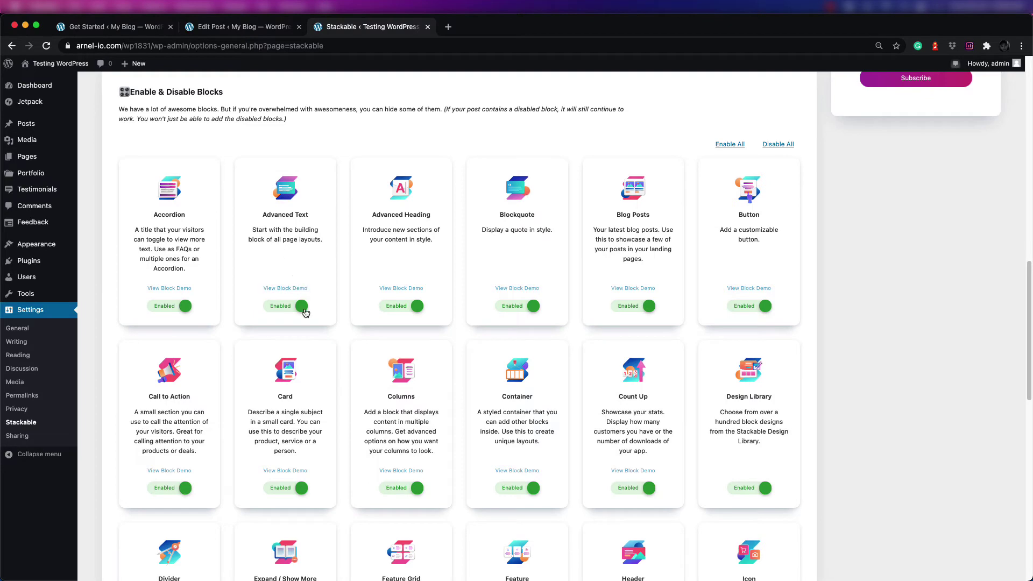
scroll(360, 246, down, 3)
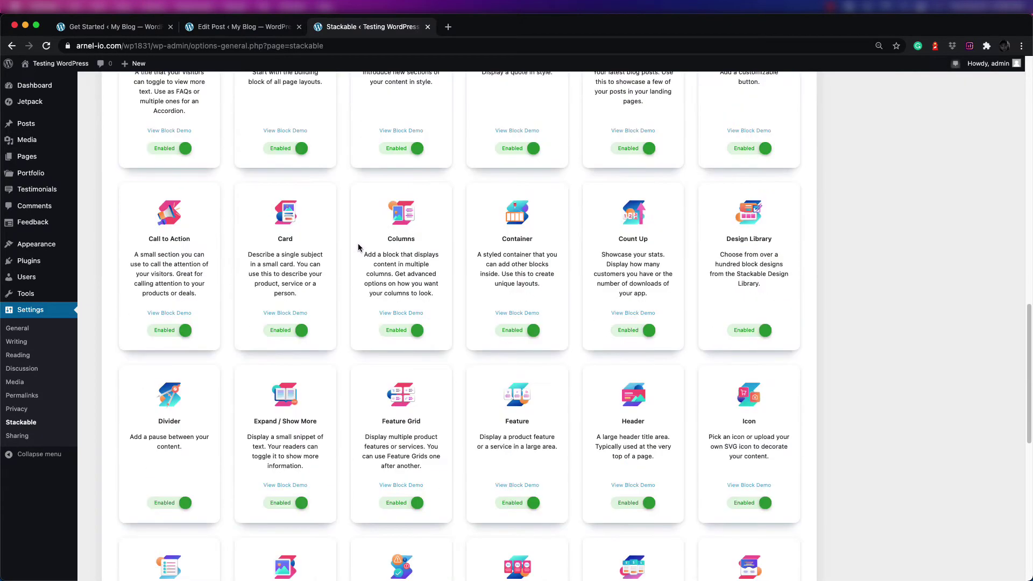
scroll(360, 246, down, 4)
scroll(360, 247, up, 5)
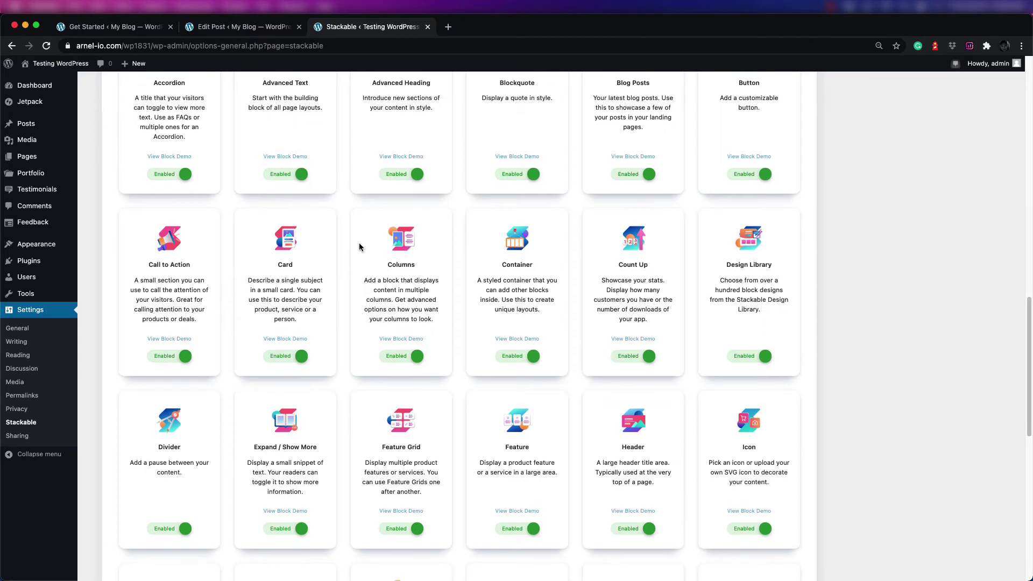
scroll(445, 277, down, 1)
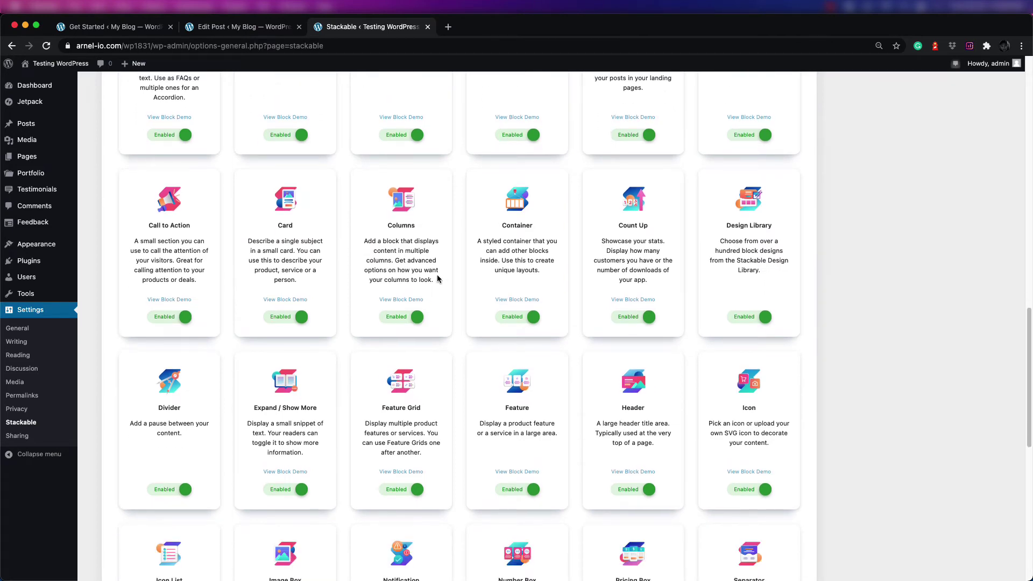
scroll(433, 276, up, 1)
scroll(434, 277, up, 3)
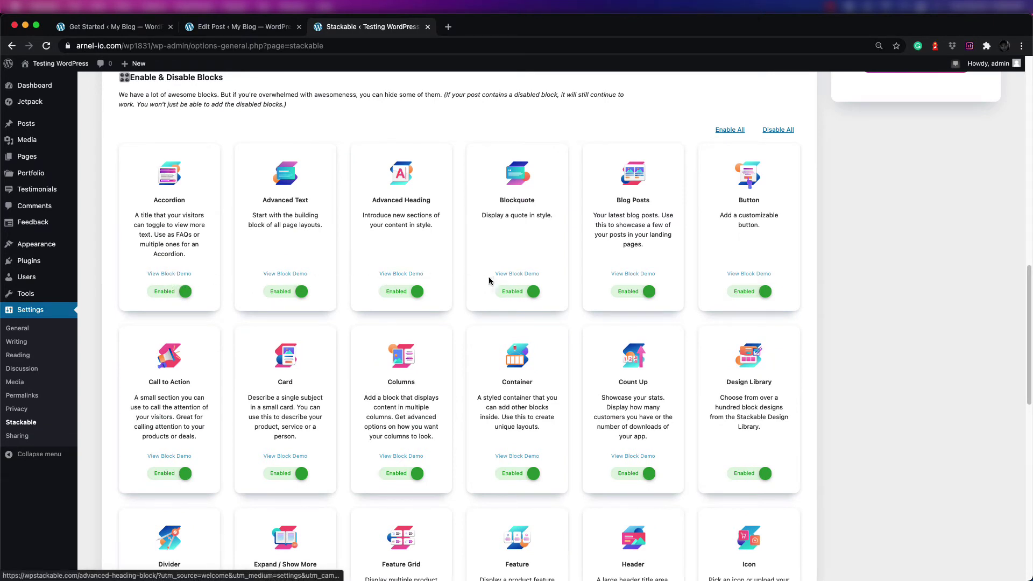
scroll(491, 365, down, 12)
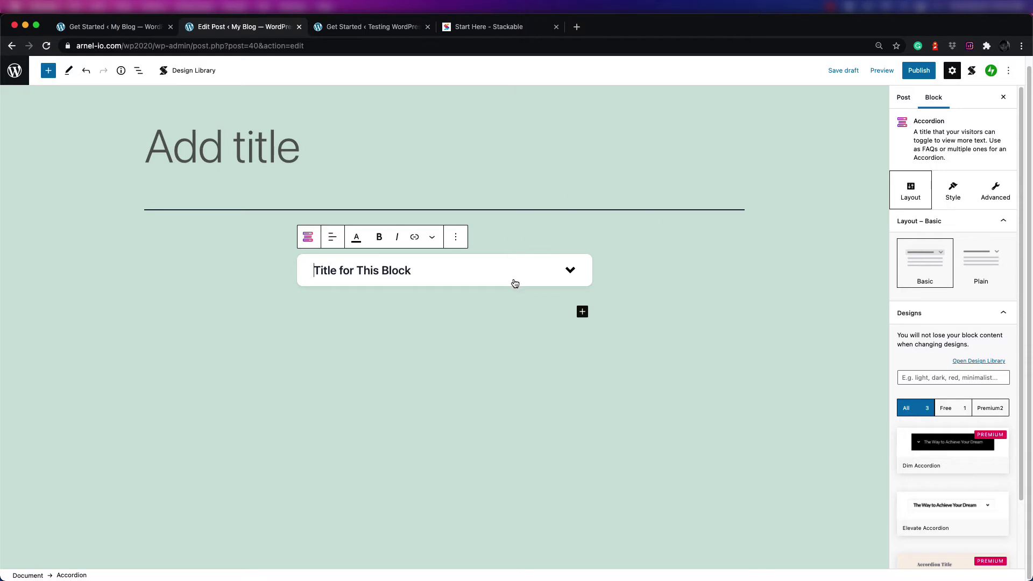
Step: Open and close the block inserter, then expand the accordion and select its description text
click(48, 71)
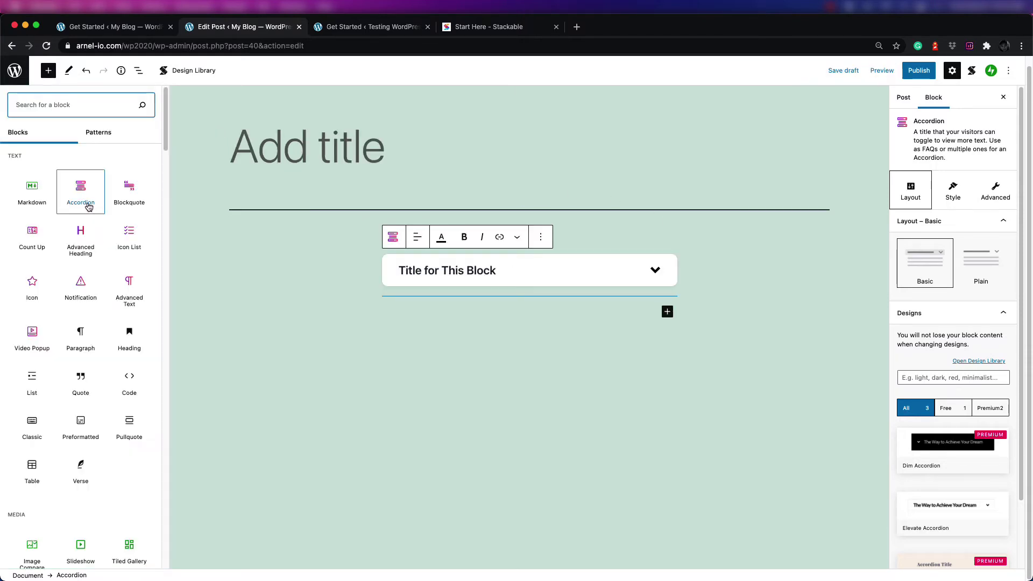
click(48, 71)
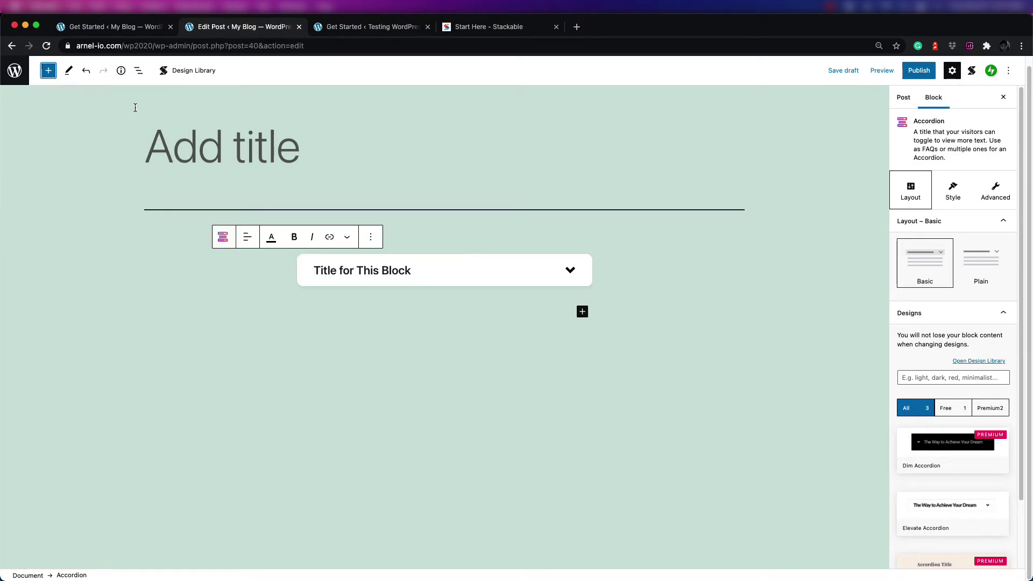
click(460, 274)
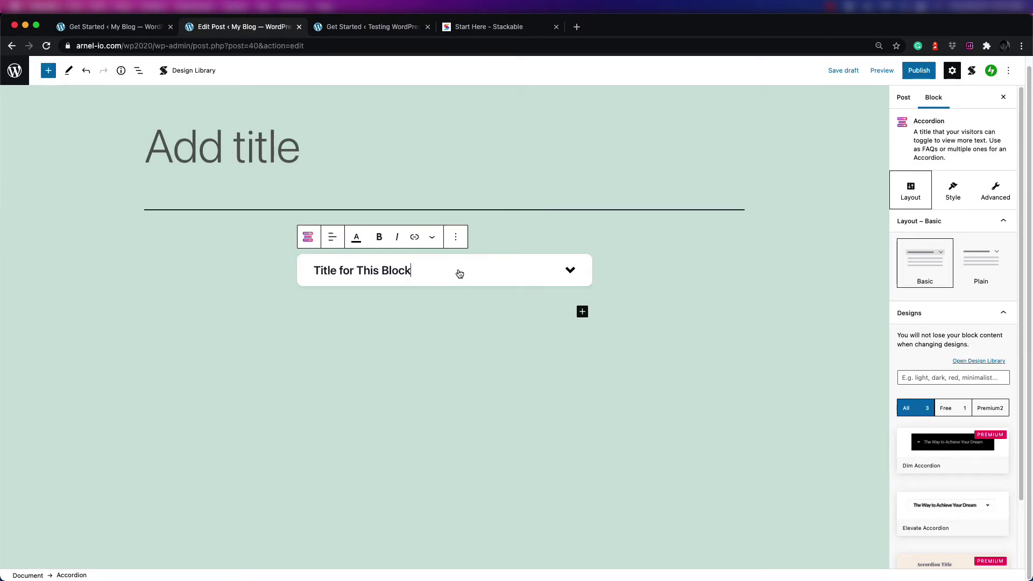
click(414, 323)
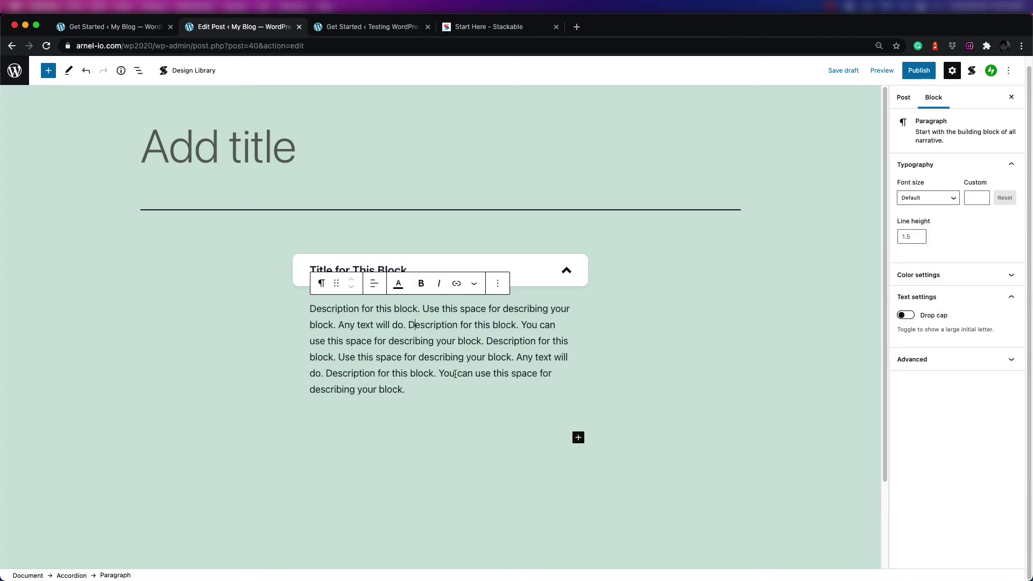
triple_click(406, 336)
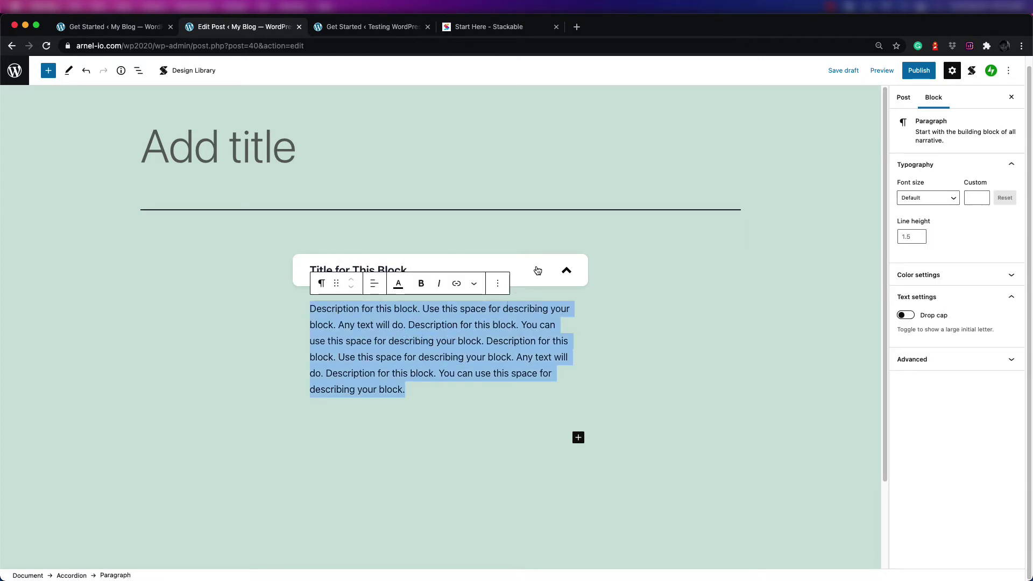
Step: Collapse and expand the accordion several times, leaving it expanded
click(567, 271)
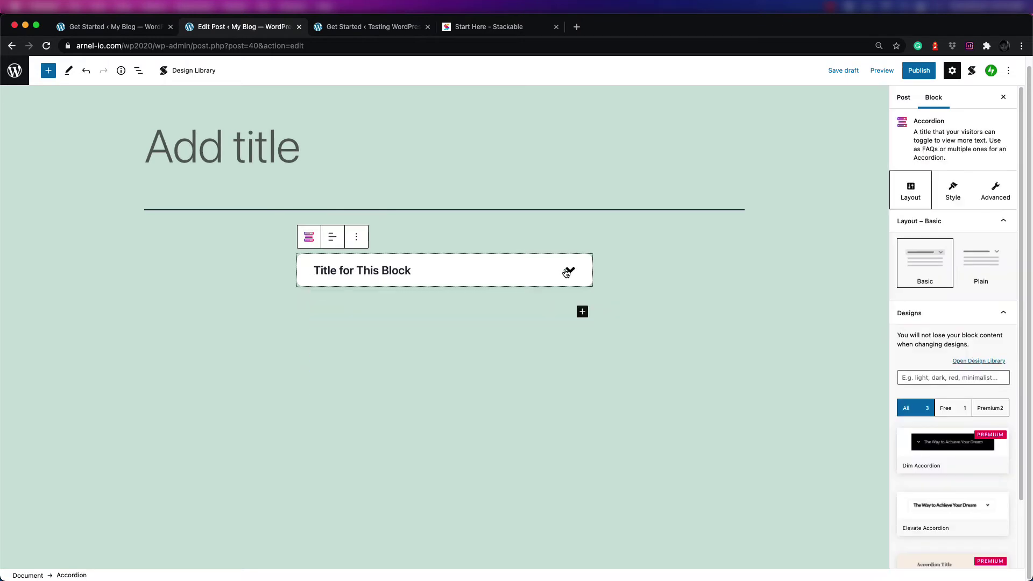
click(567, 272)
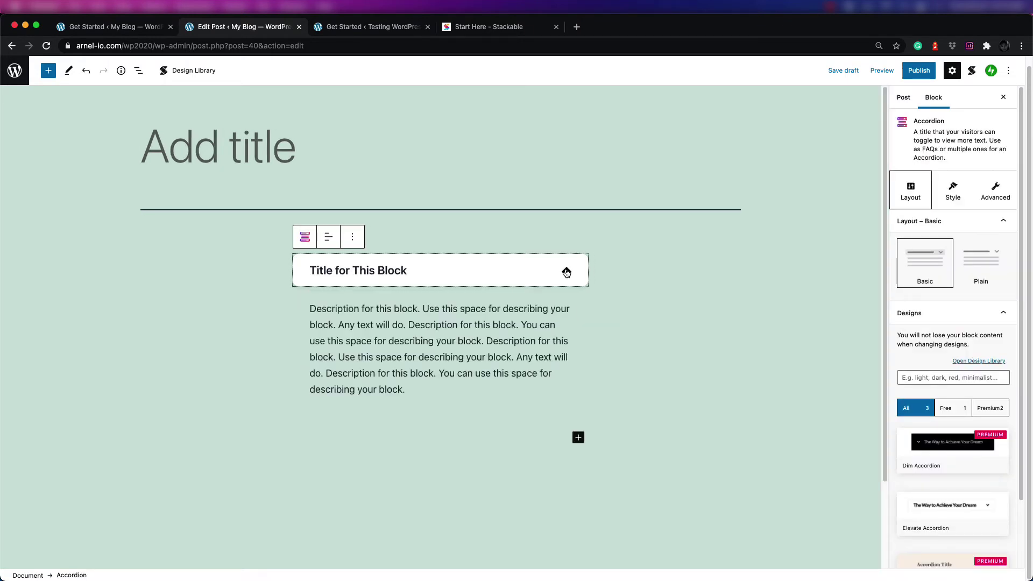
click(567, 272)
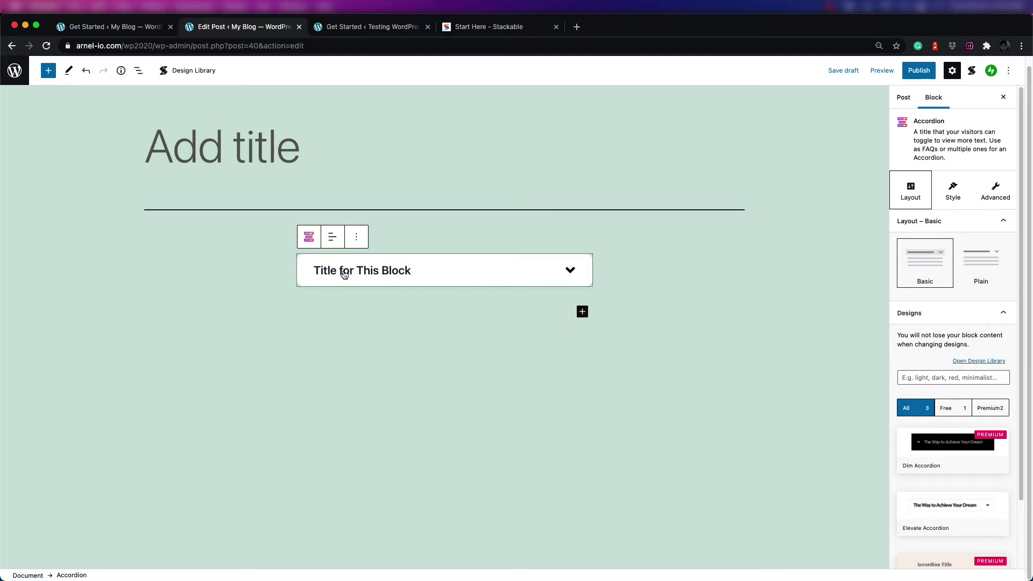
click(569, 270)
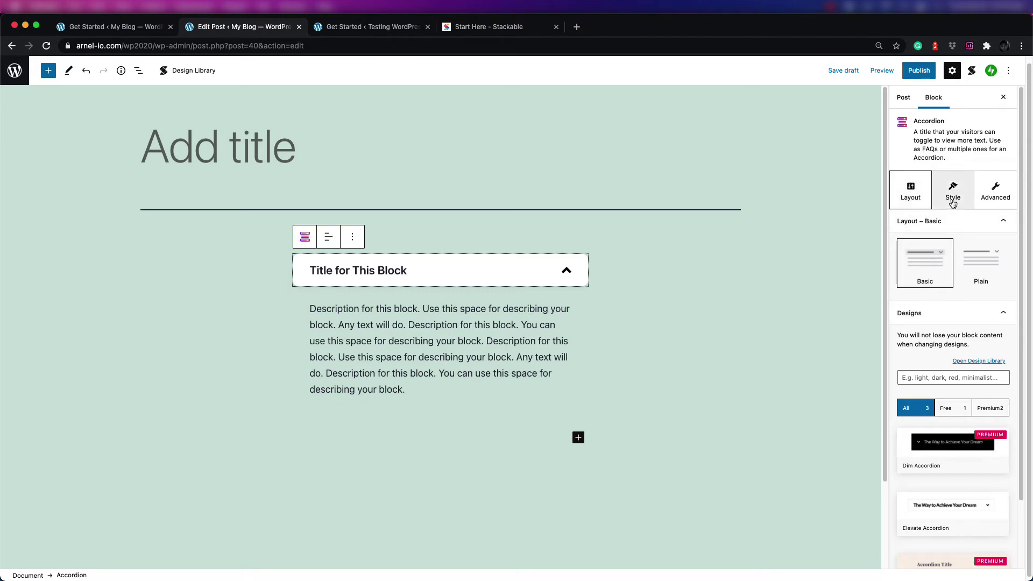
click(972, 71)
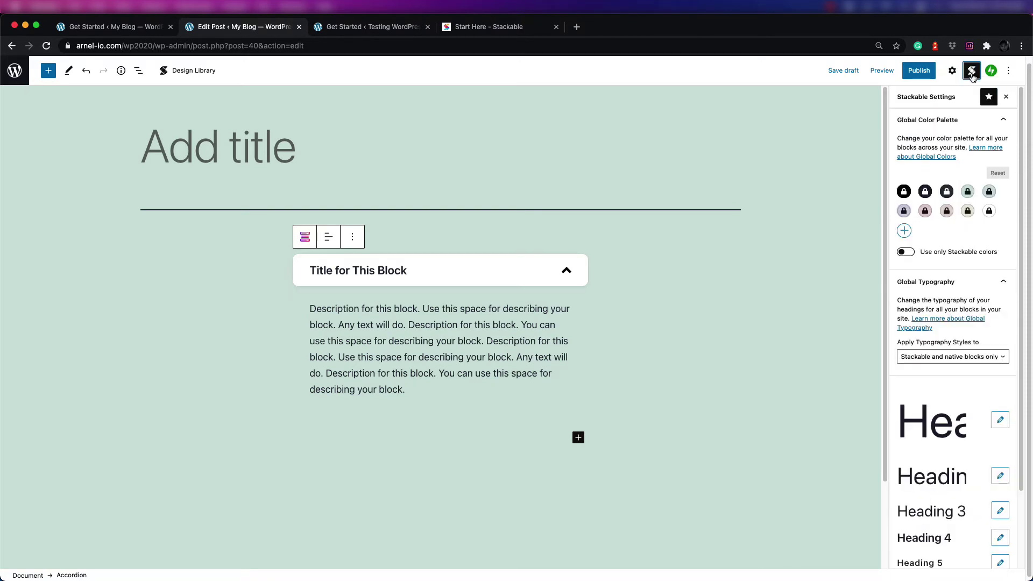
click(951, 73)
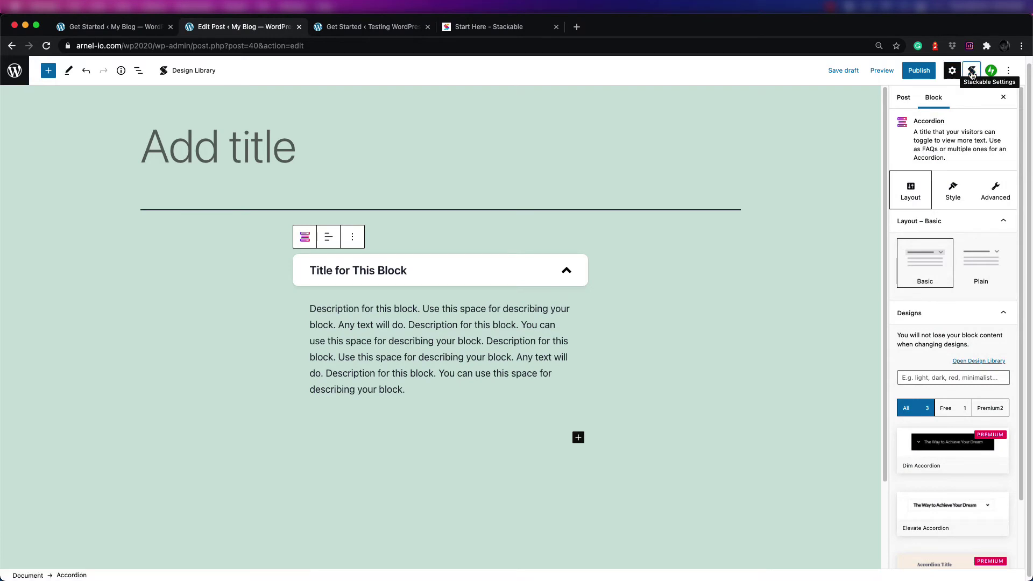
click(972, 74)
click(954, 72)
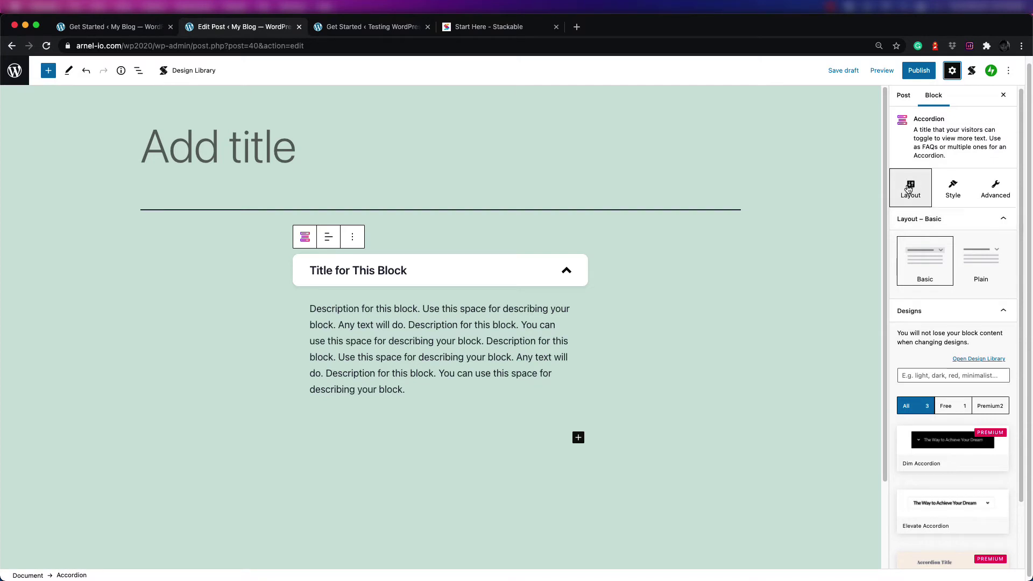
scroll(971, 318, down, 2)
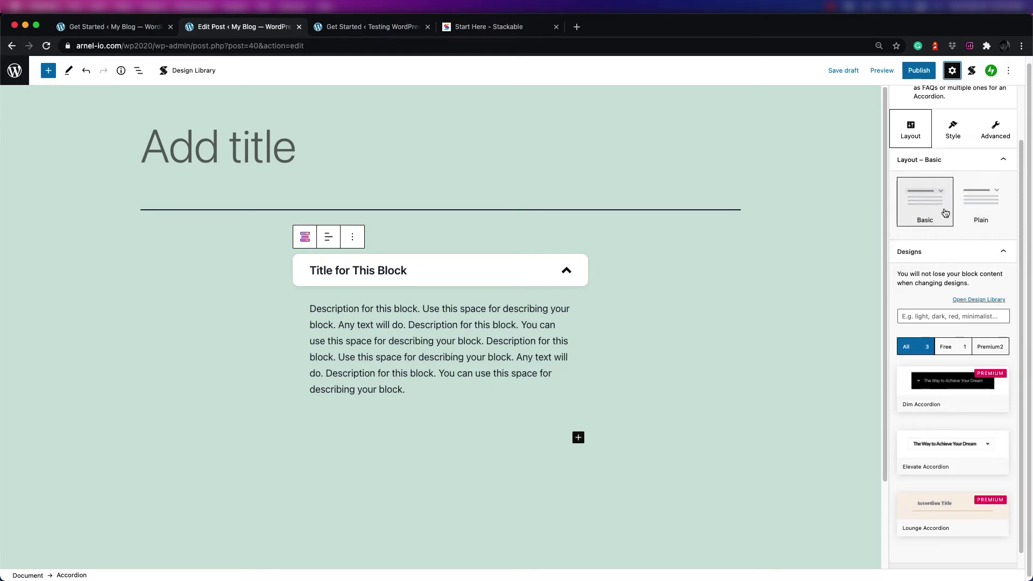
Step: Try the Plain layout on the accordion, then return to Basic with it expanded
click(981, 205)
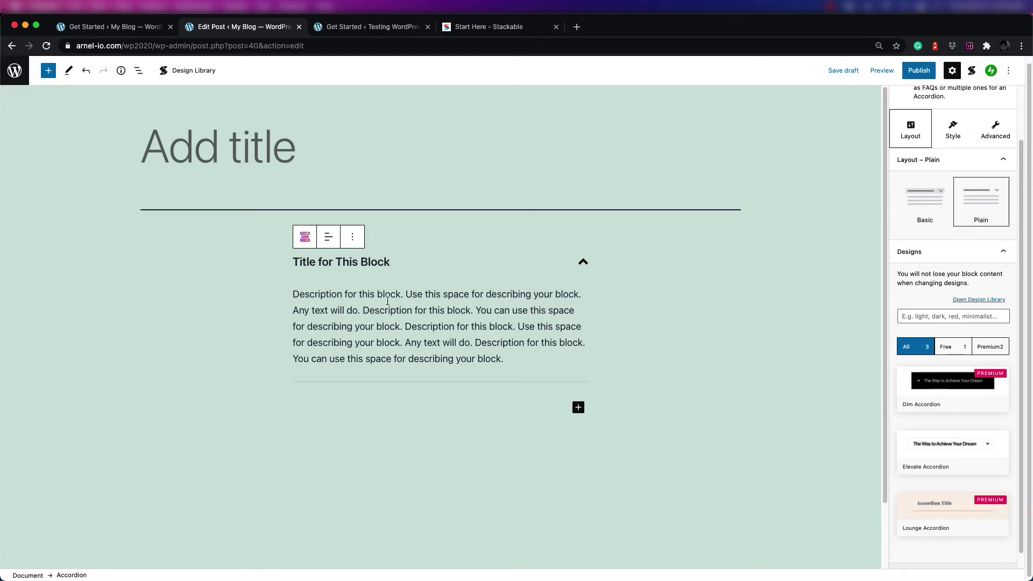
click(583, 265)
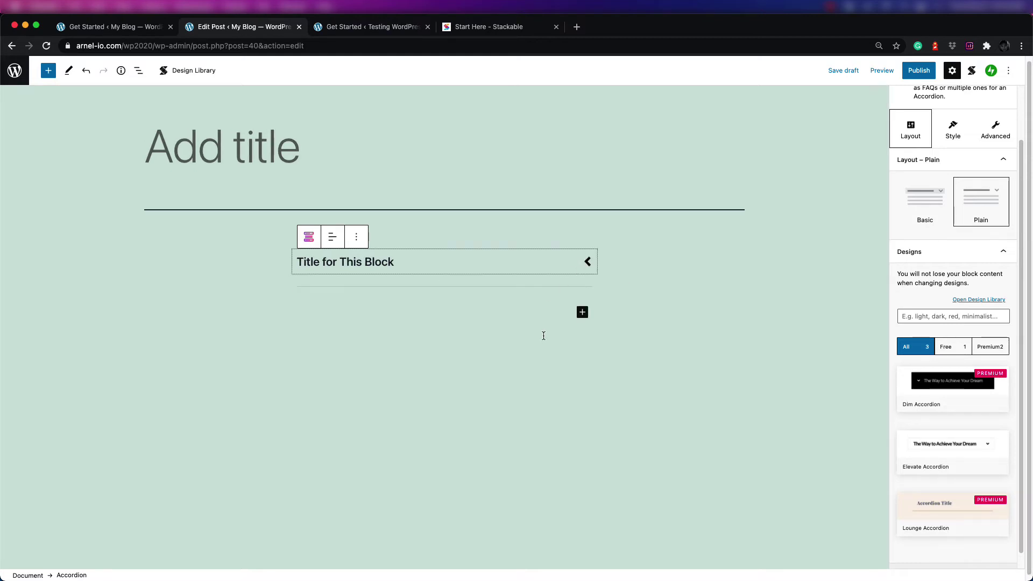
click(925, 200)
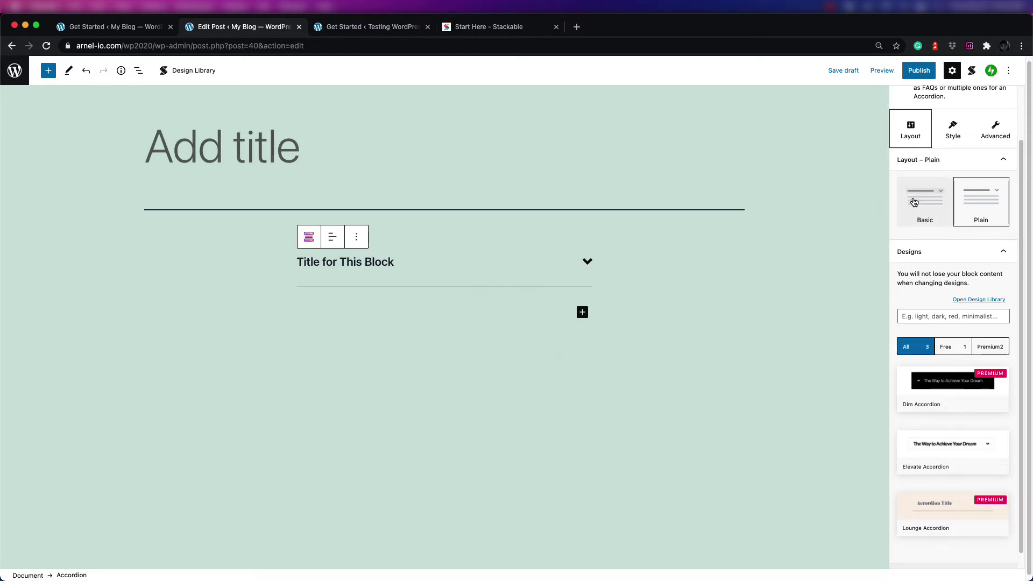
click(546, 276)
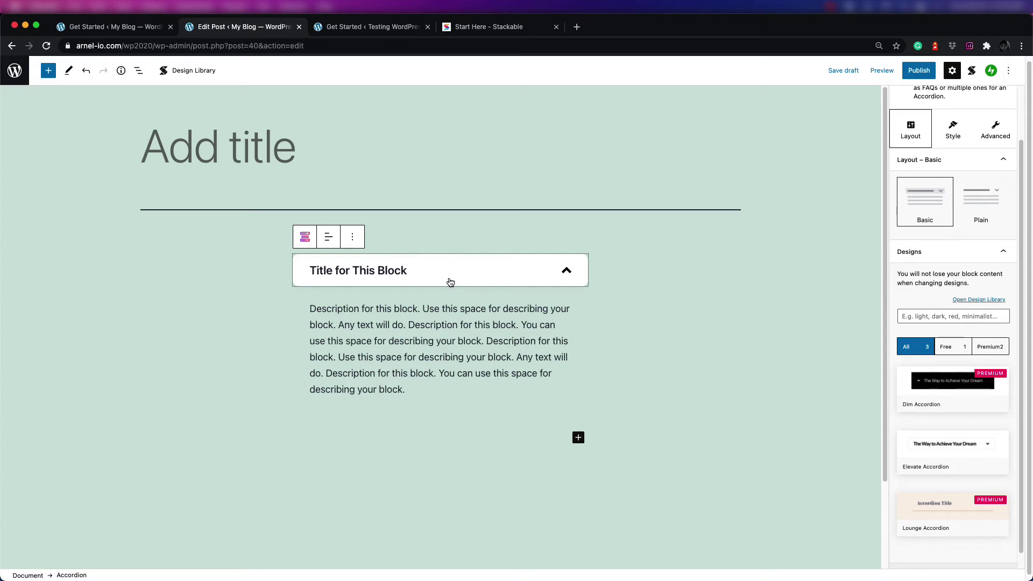
Step: Browse the Designs list showing Dim, Elevate and Lounge Accordion
scroll(895, 249, down, 1)
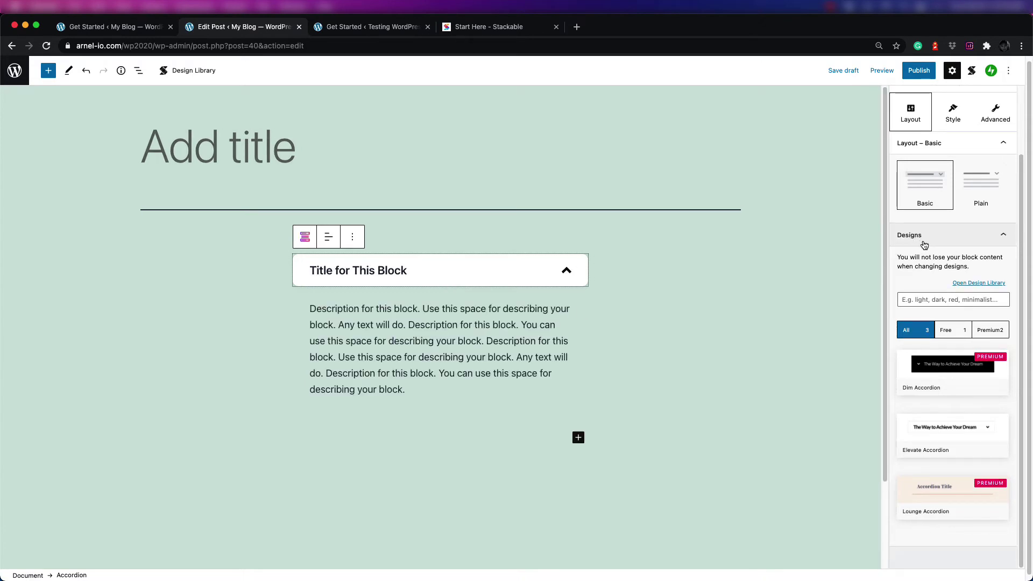
click(1003, 236)
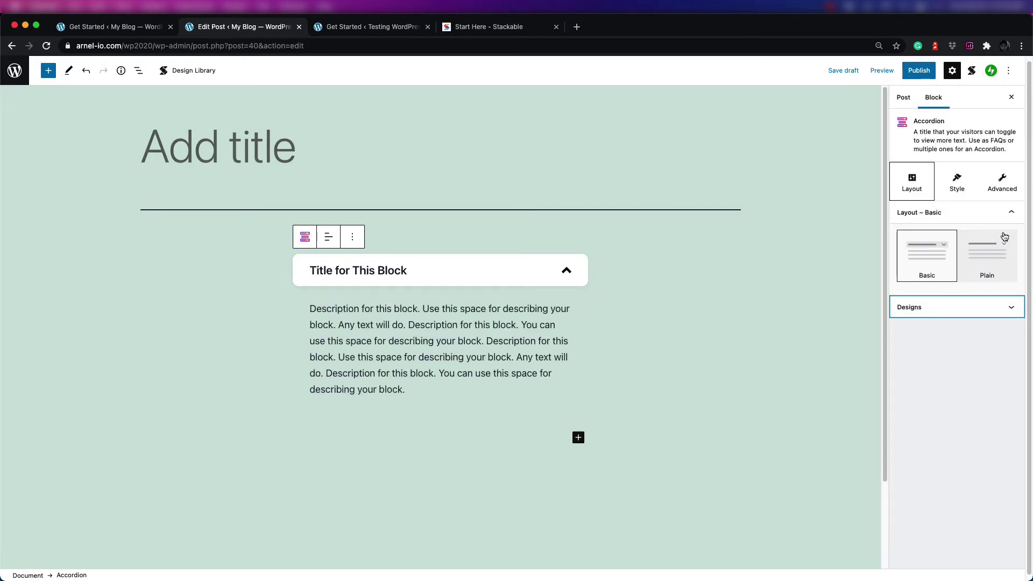
click(1011, 308)
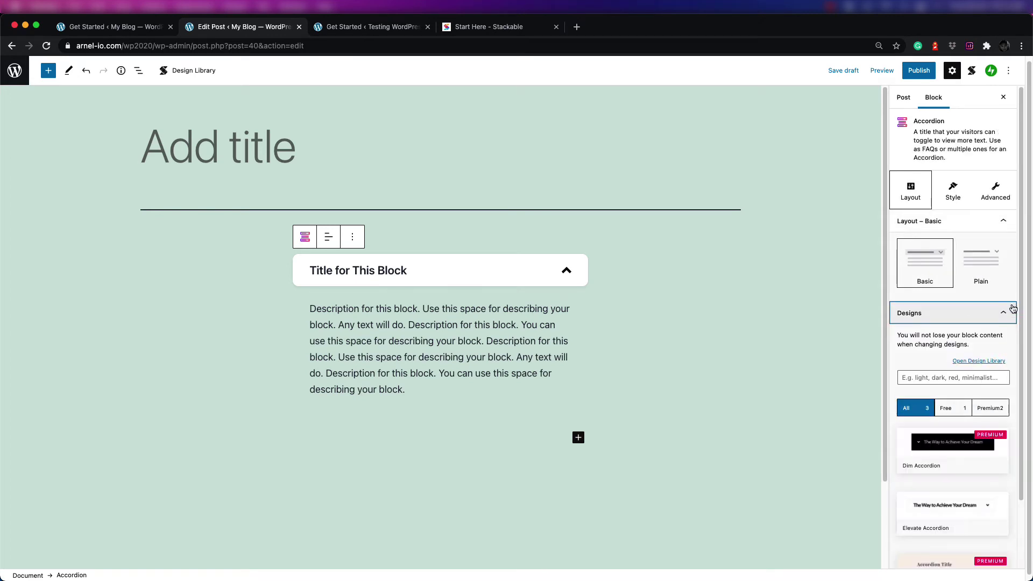
scroll(969, 290, down, 3)
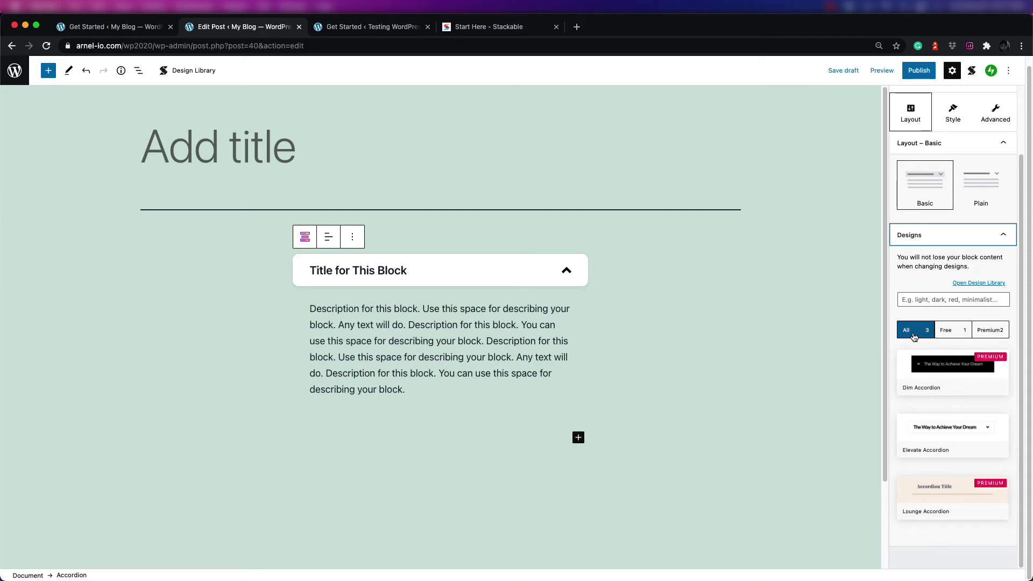
mouse_move(953, 362)
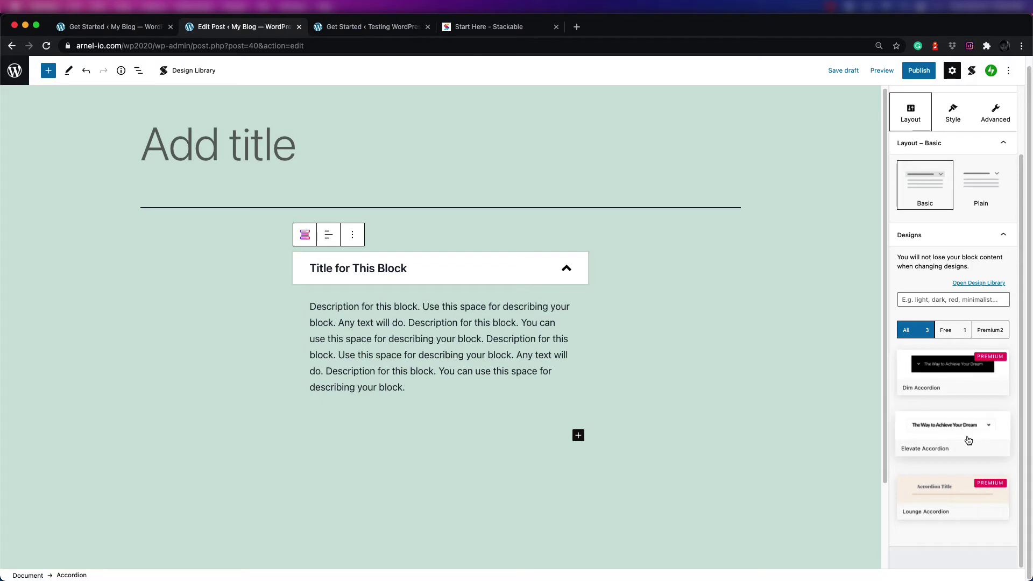
Step: Try a solid border and Border Radius 14 on the accordion container, then revert both
click(956, 118)
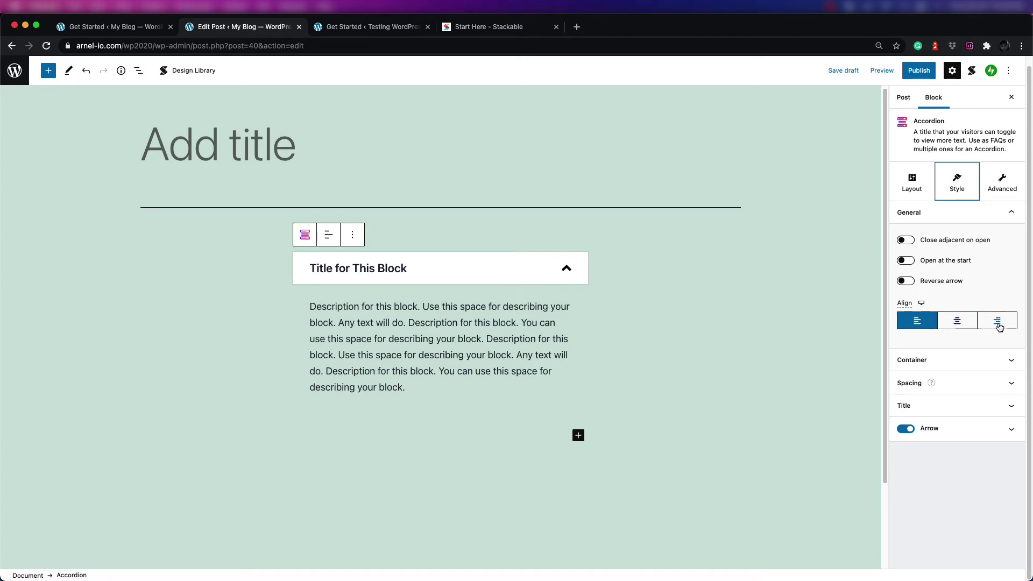
click(1012, 363)
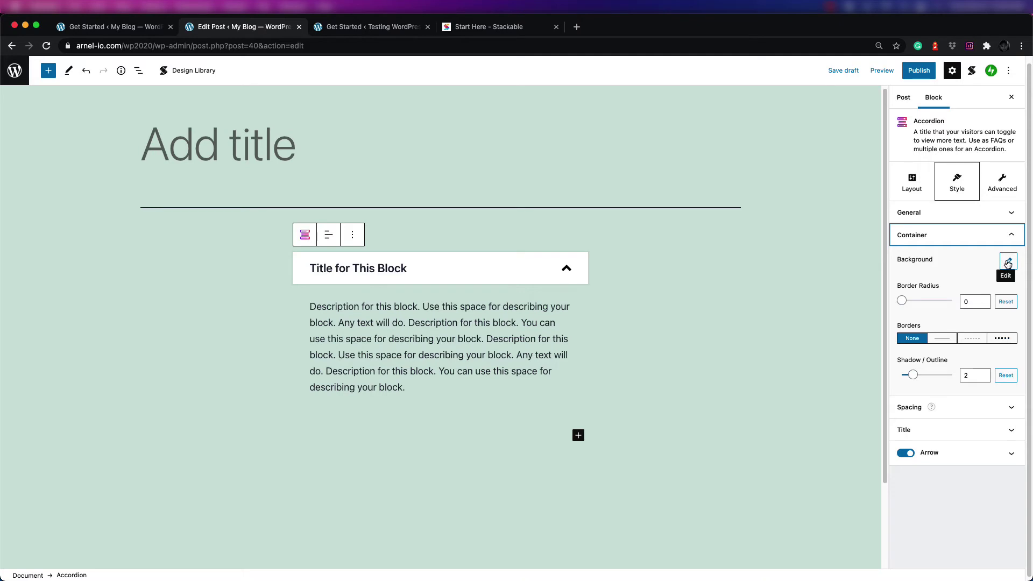
click(902, 305)
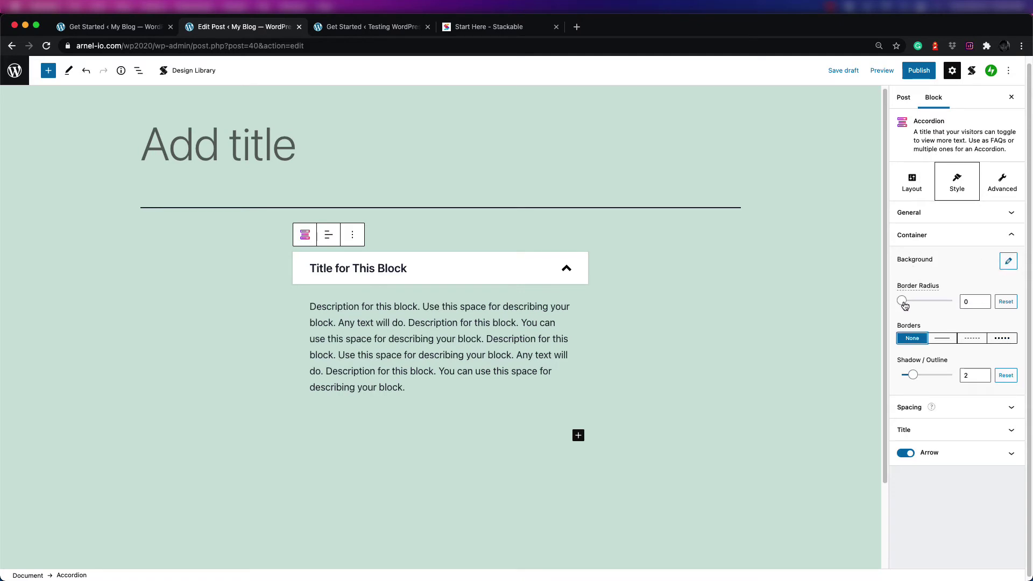
click(943, 338)
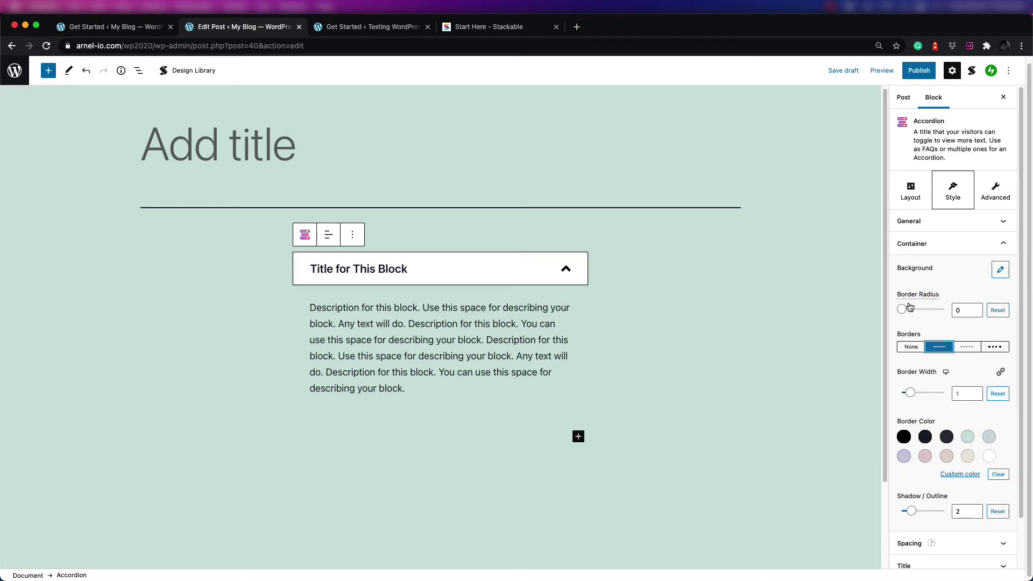
drag(903, 308, 916, 314)
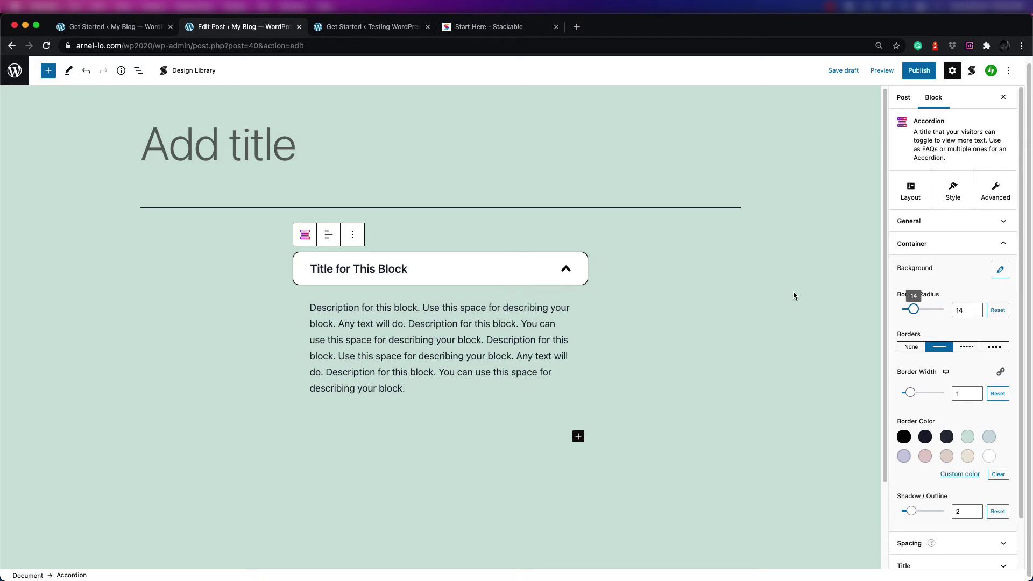
drag(913, 309, 902, 310)
click(919, 350)
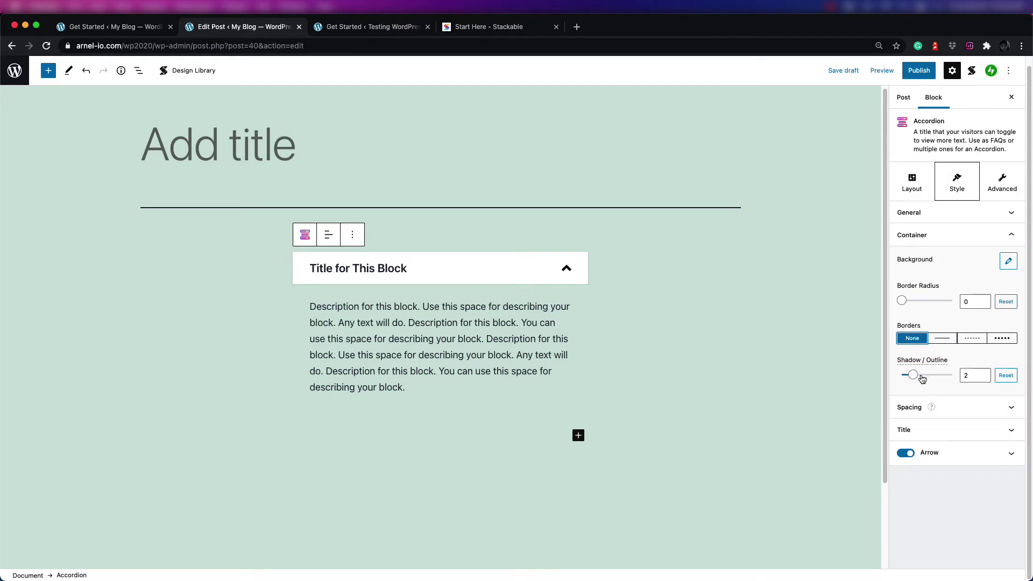
Step: Set the container Shadow/Outline to 3 and review the spacing options and their explanation
drag(915, 378, 929, 378)
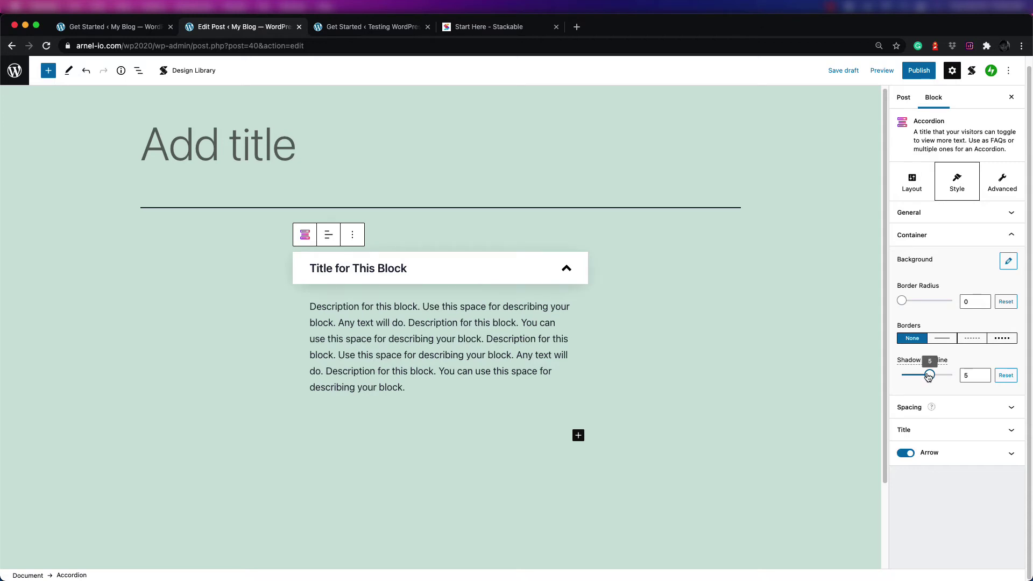
click(1005, 376)
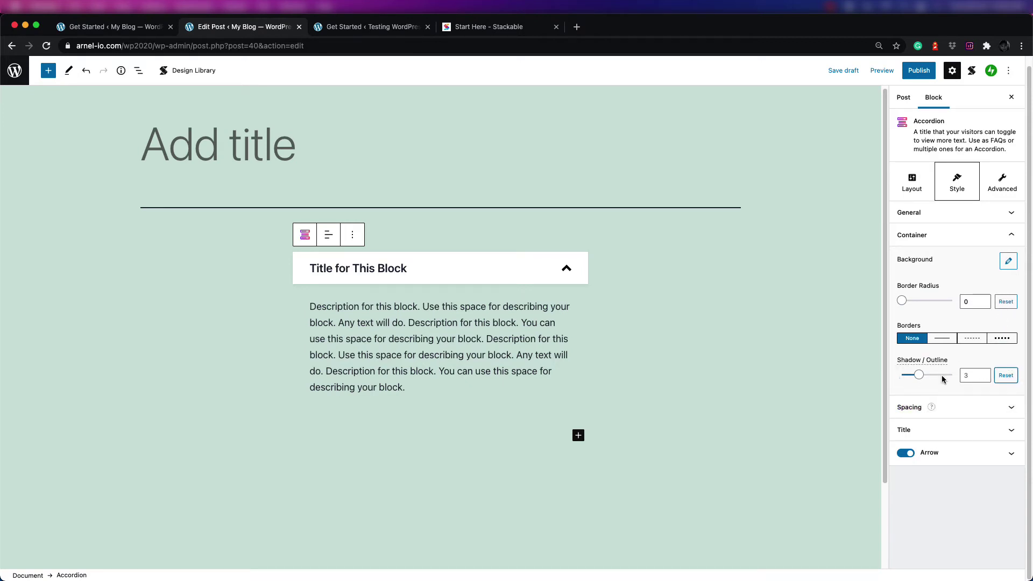
click(976, 410)
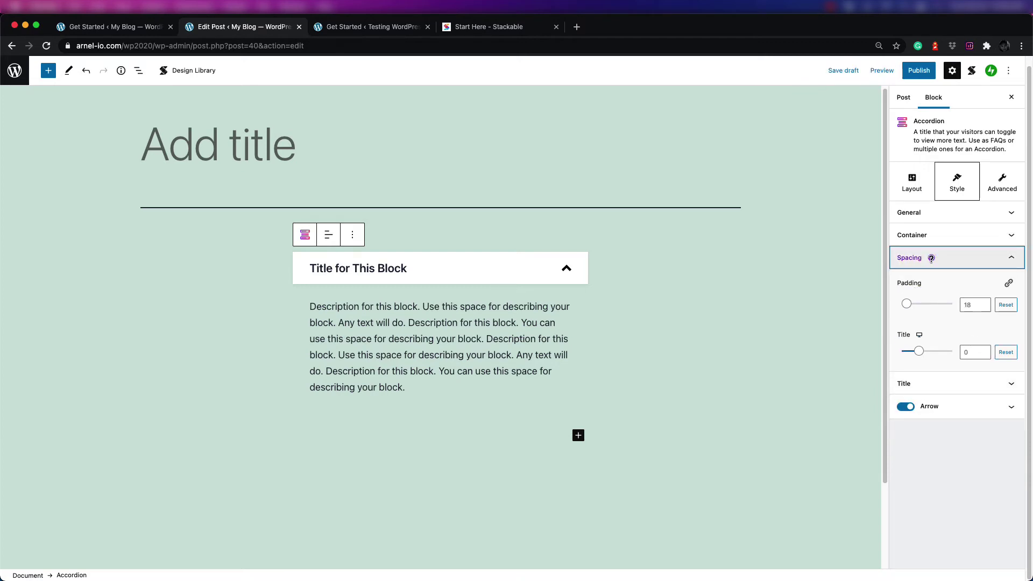
click(931, 259)
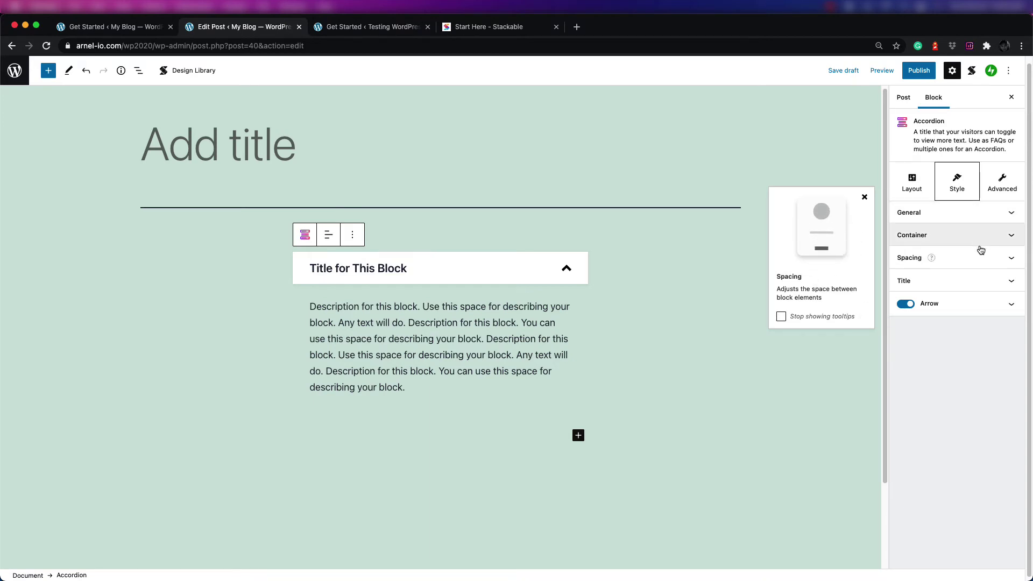
click(978, 263)
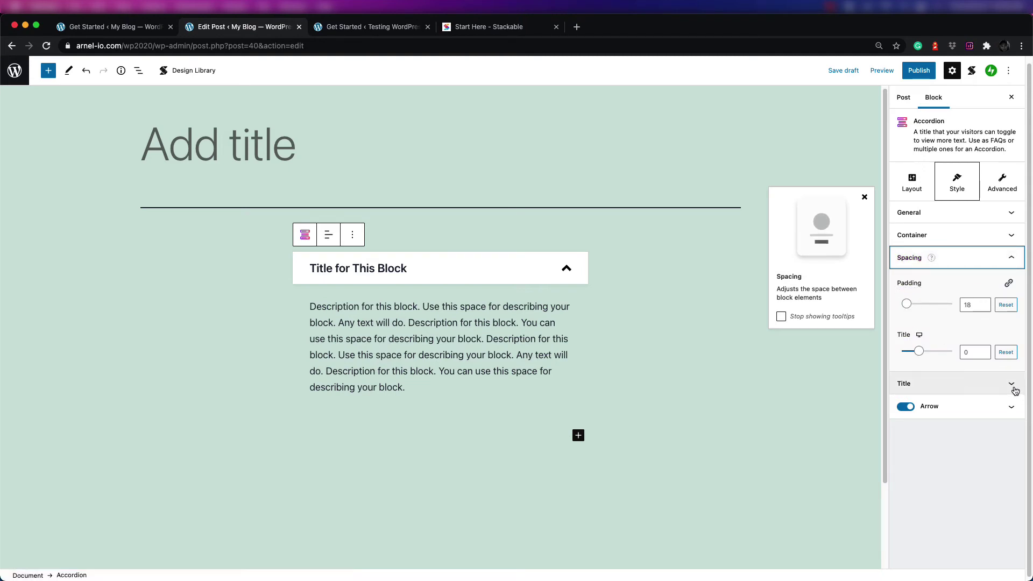
click(993, 386)
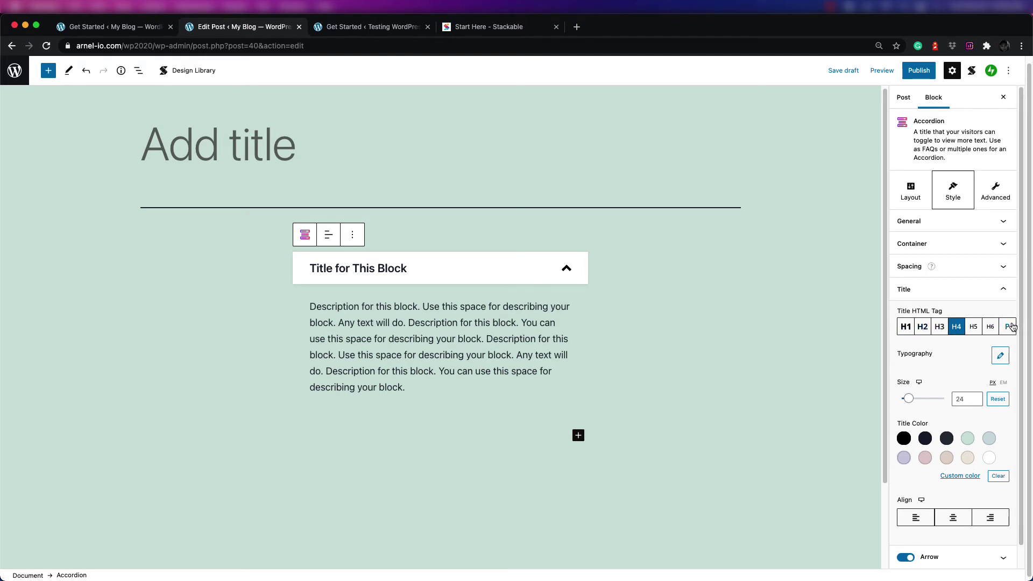
click(1006, 358)
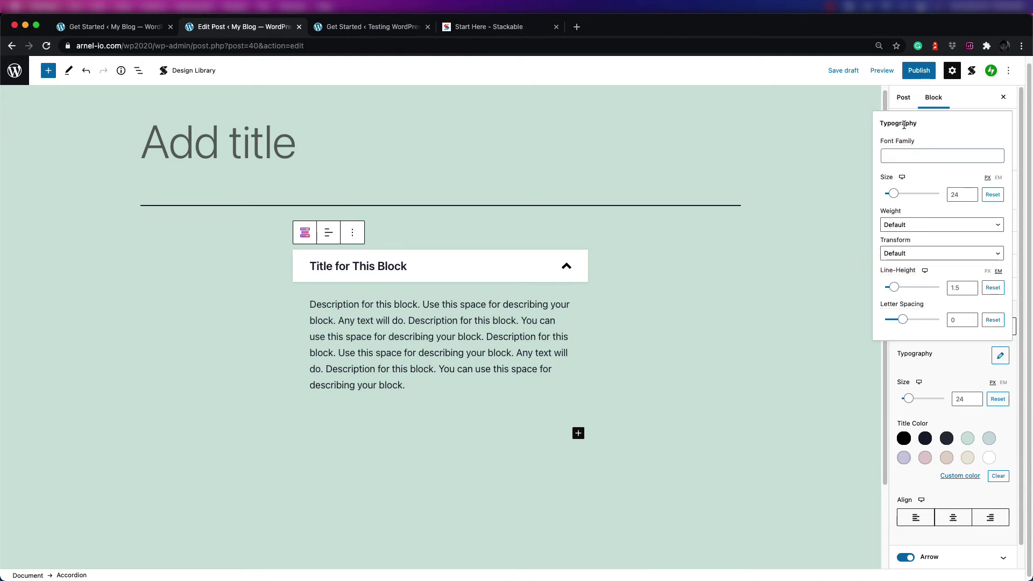
click(700, 253)
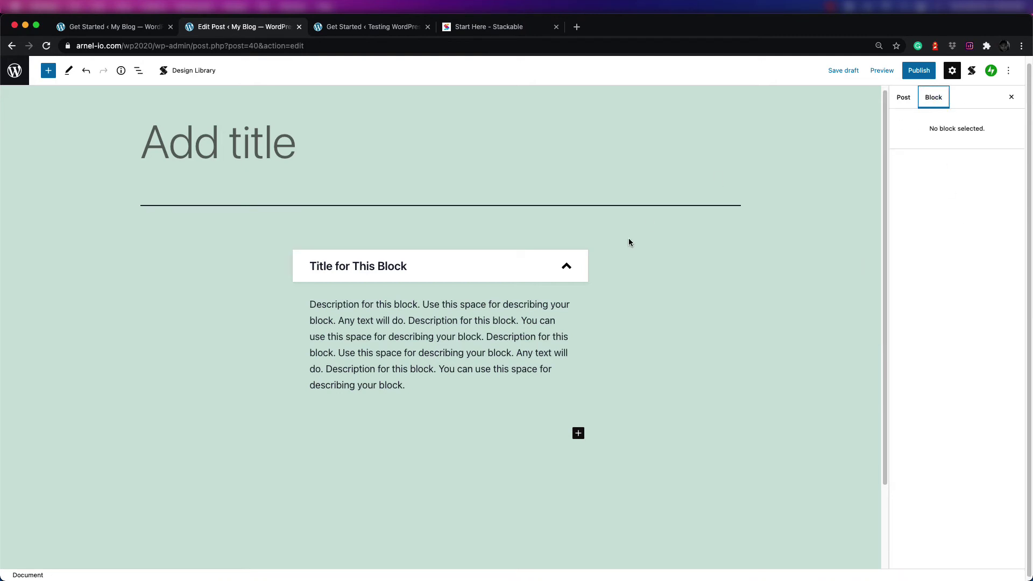
click(527, 318)
click(521, 281)
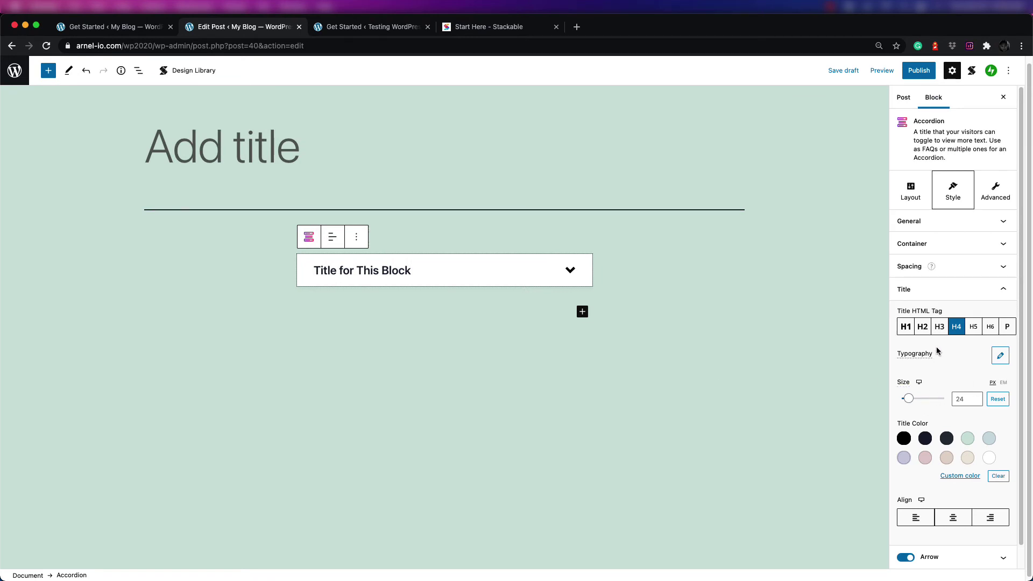
Step: Try mint and navy title colours, then make the accordion title black
scroll(948, 447, down, 1)
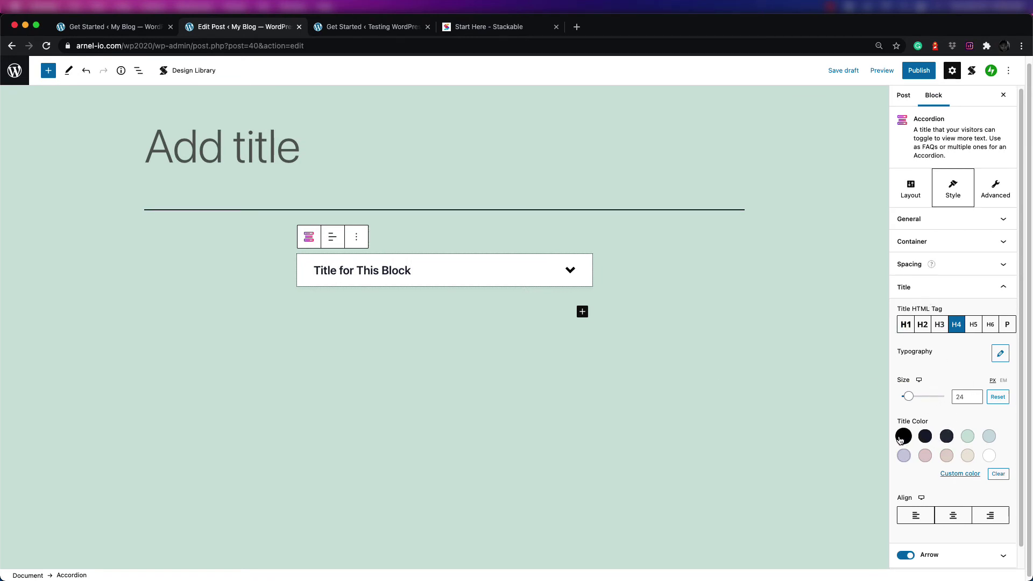
click(968, 442)
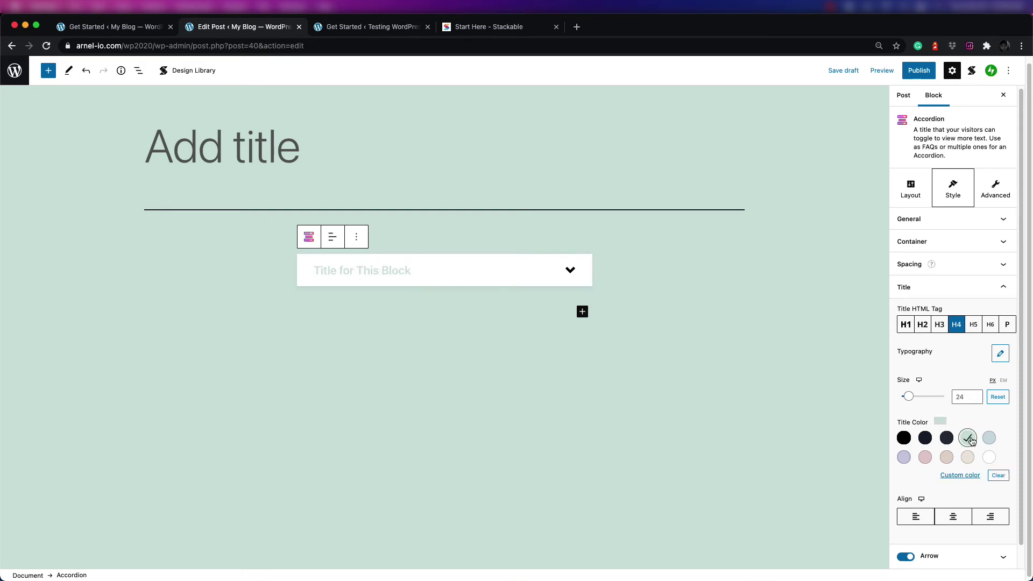
click(971, 441)
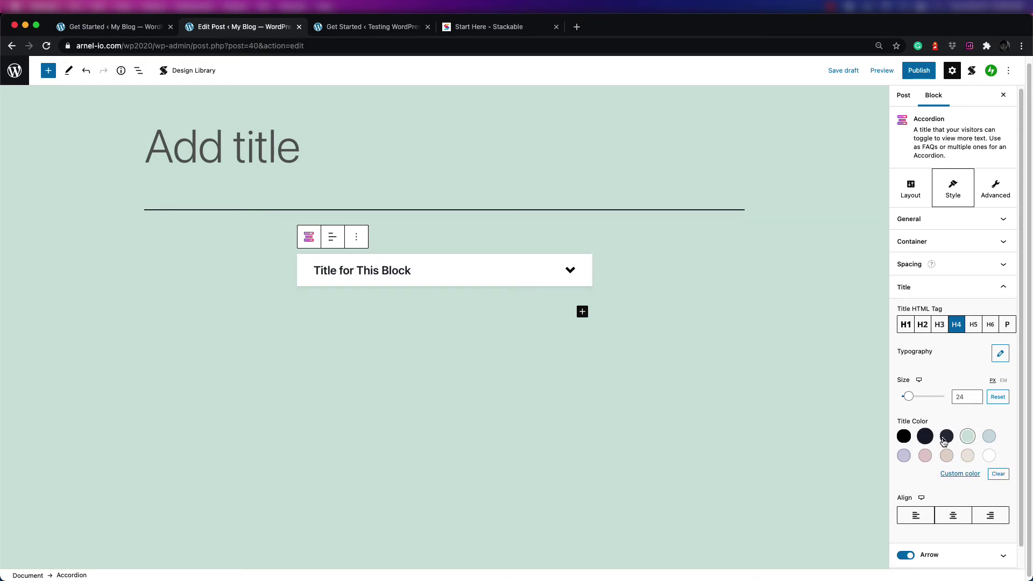
click(925, 440)
click(904, 438)
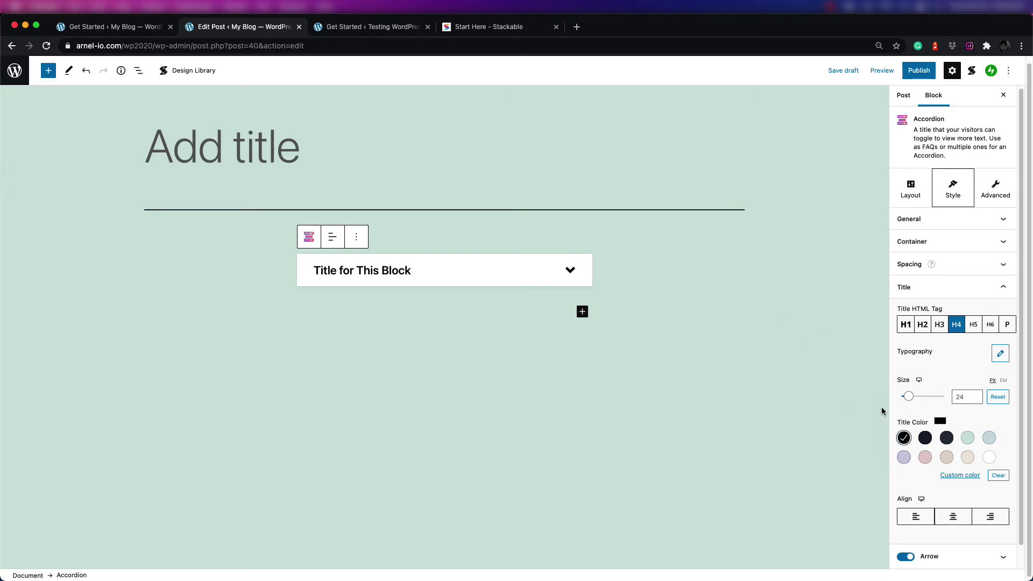
Step: Test center and left title alignment on desktop and tablet, keeping it left-aligned
scroll(962, 476, down, 1)
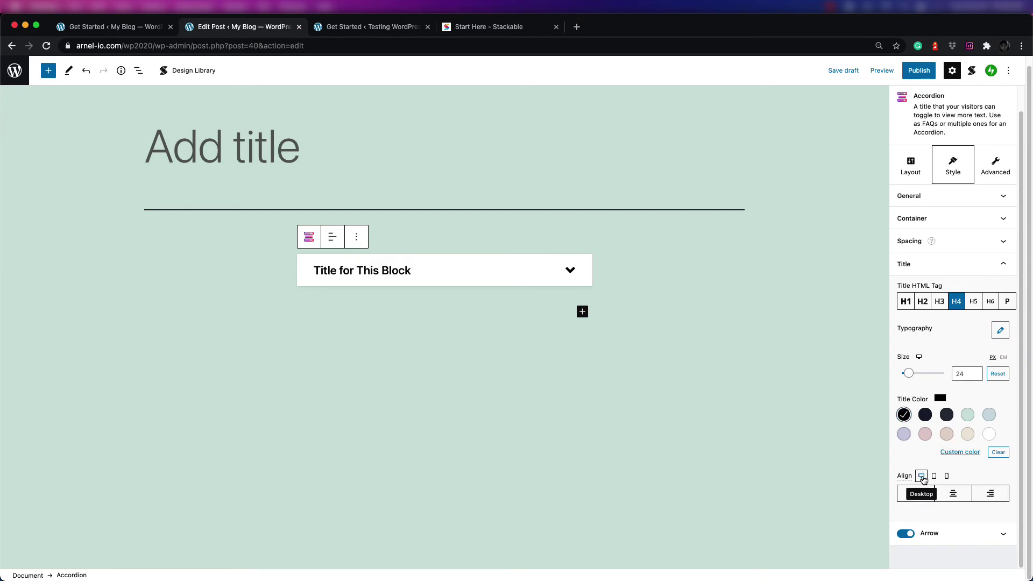
click(951, 494)
click(924, 495)
mouse_move(923, 483)
click(935, 477)
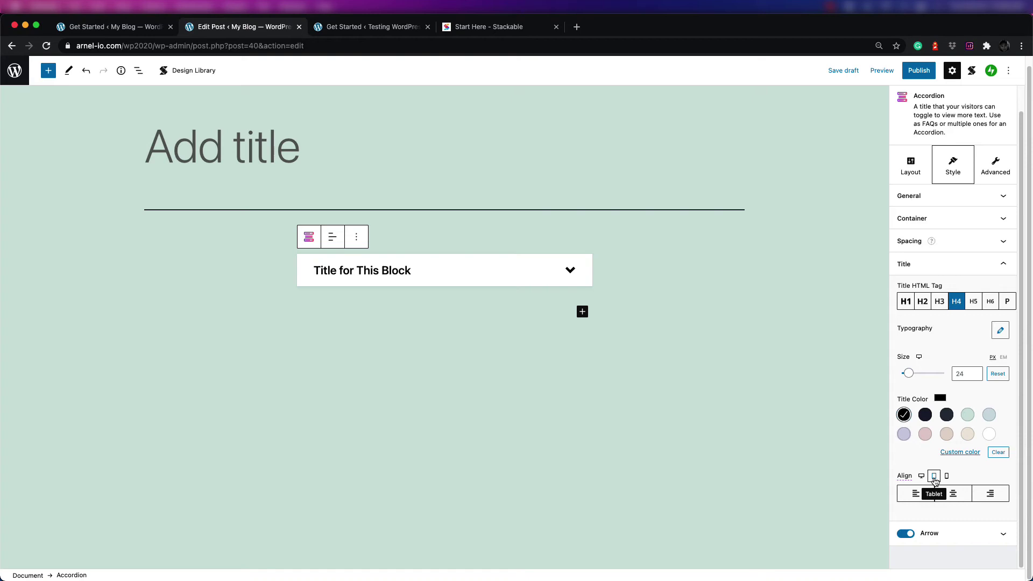
click(922, 477)
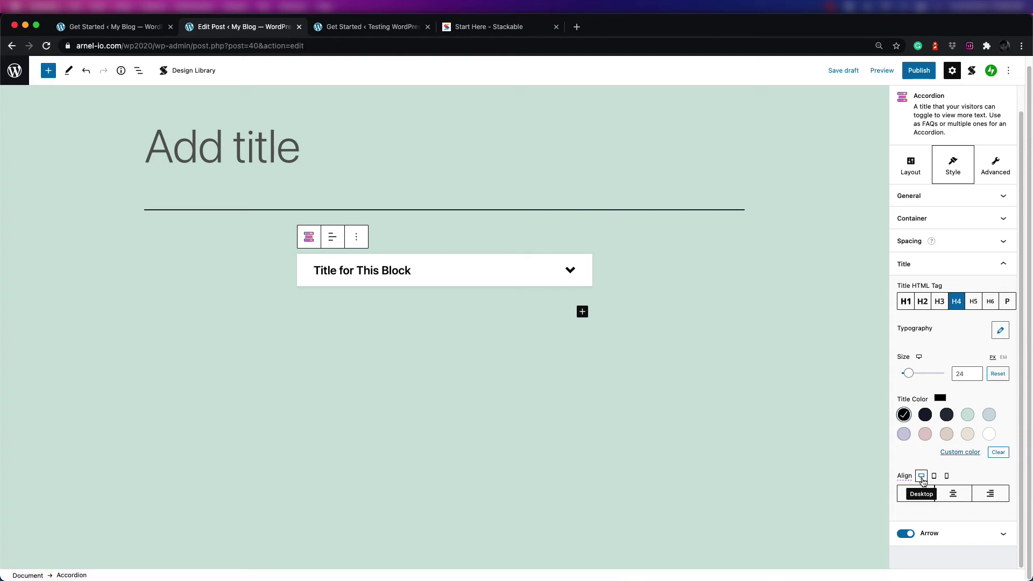
click(916, 494)
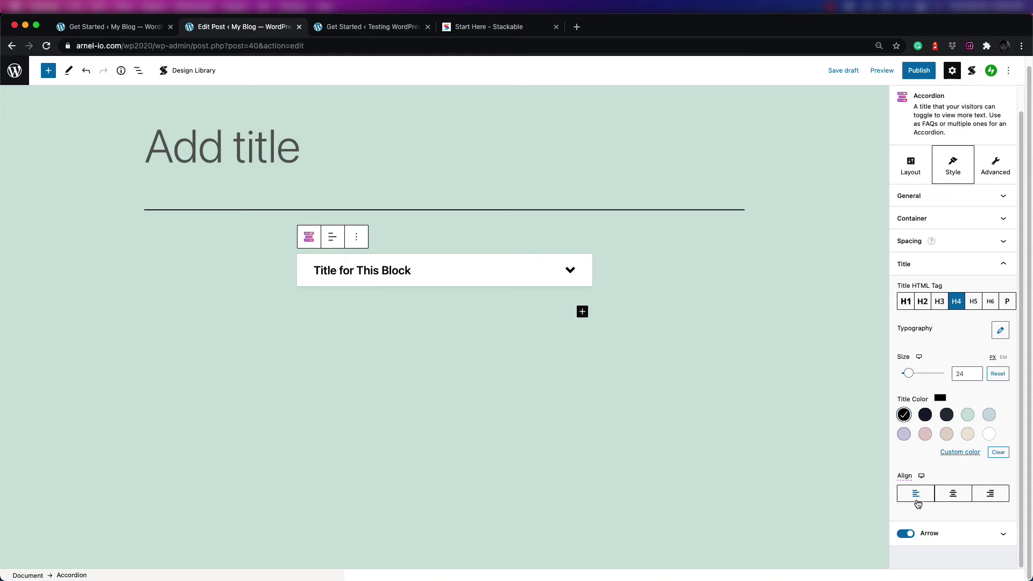
click(934, 477)
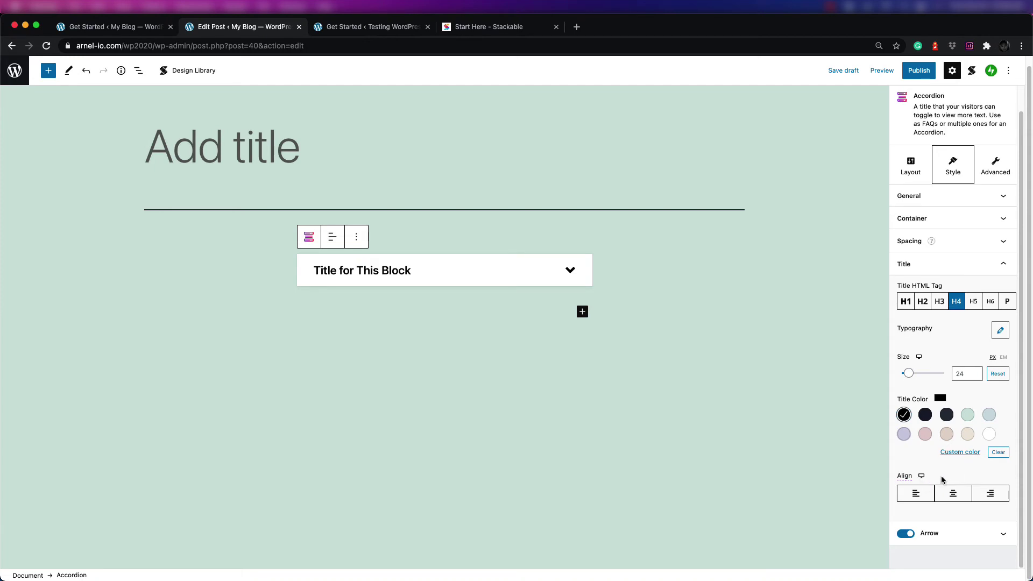
mouse_move(922, 479)
Step: Bring up the accordion's arrow size and colour options
scroll(904, 446, up, 1)
scroll(904, 451, down, 1)
click(1004, 534)
Step: Enlarge and then shrink the accordion arrow to size 0, and view the Advanced settings
click(978, 307)
click(980, 308)
drag(911, 341, 932, 342)
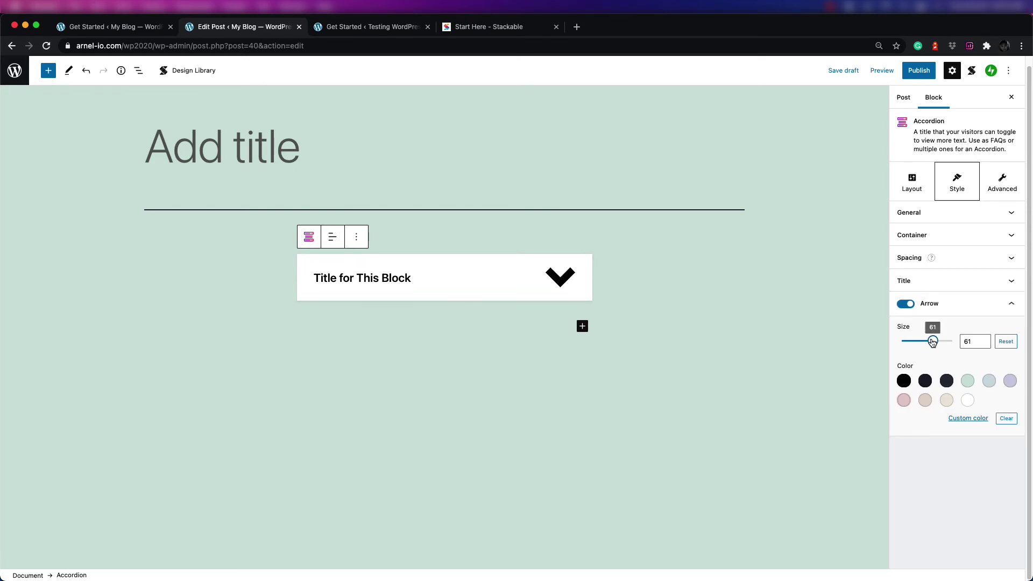
drag(932, 342, 902, 341)
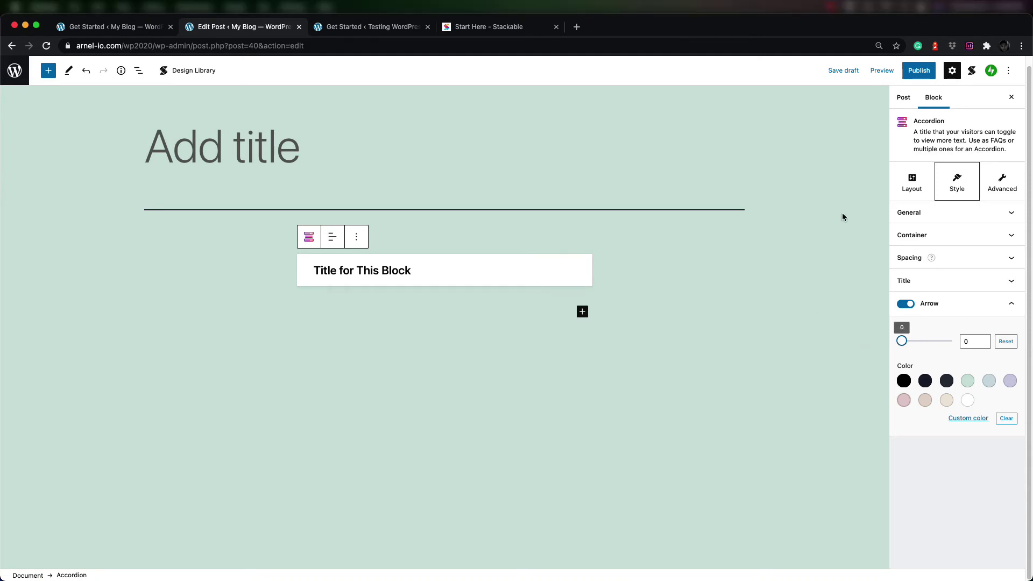
click(1000, 185)
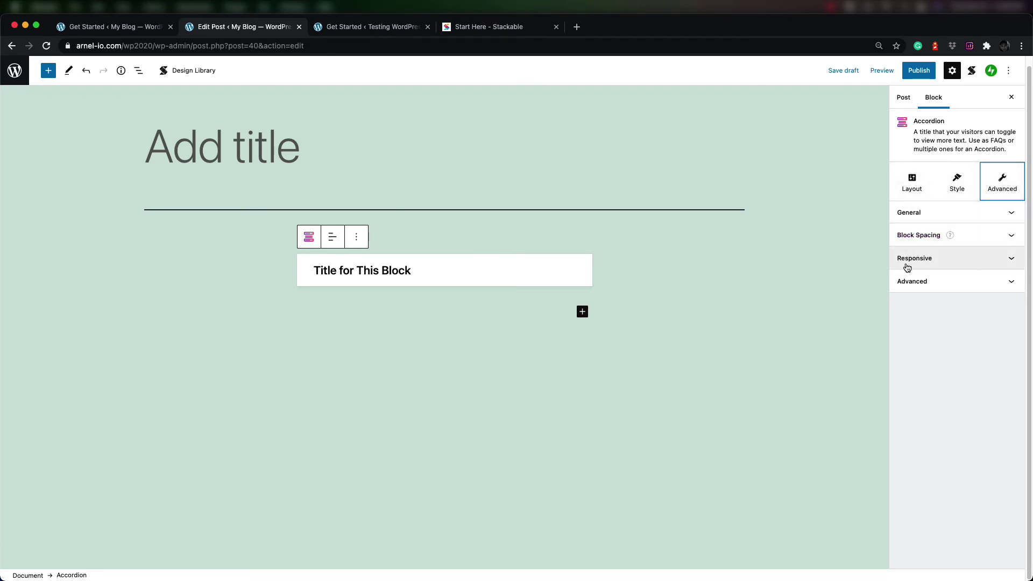
Step: Leave the accordion's Block HTML Tag at Default under General
click(999, 216)
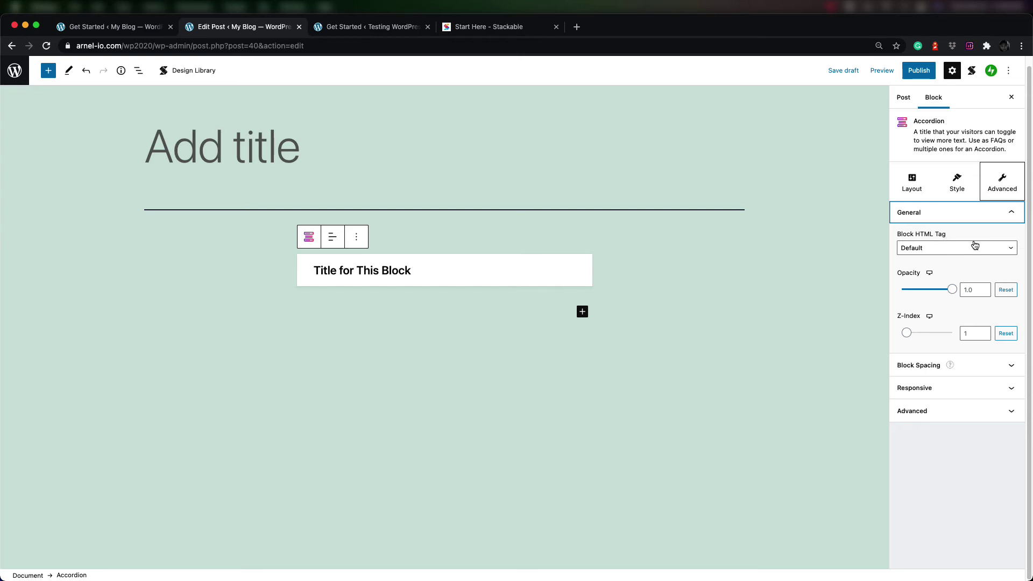
click(1011, 248)
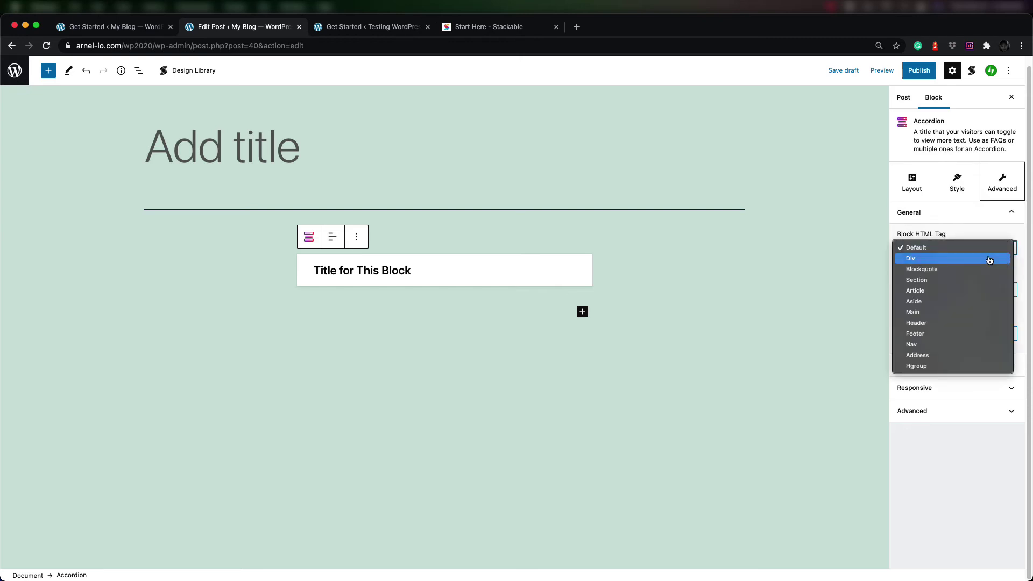
click(816, 279)
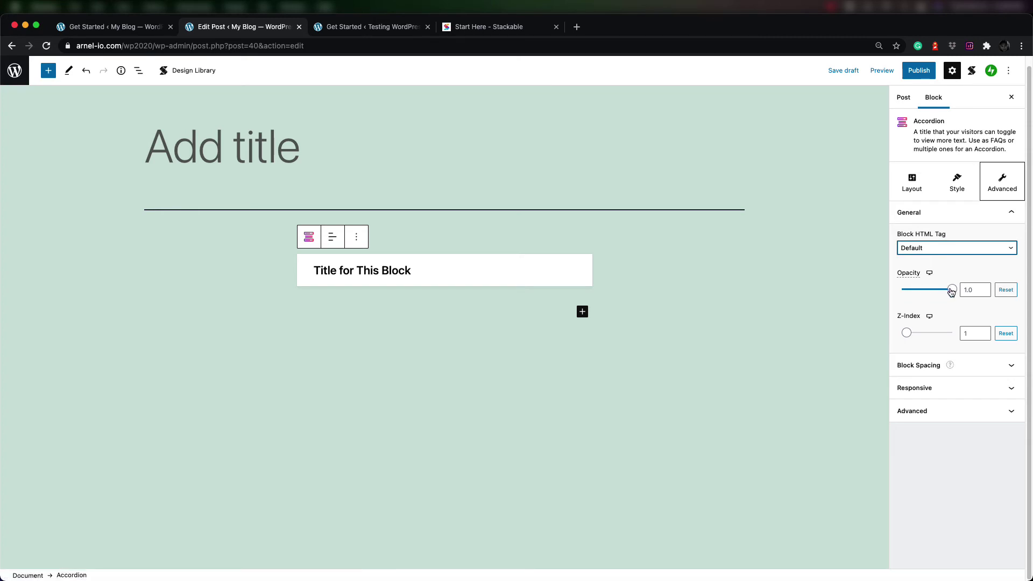
Step: Collapse General, view the Block Spacing help, and expand the Block Spacing settings
mouse_move(928, 320)
click(946, 365)
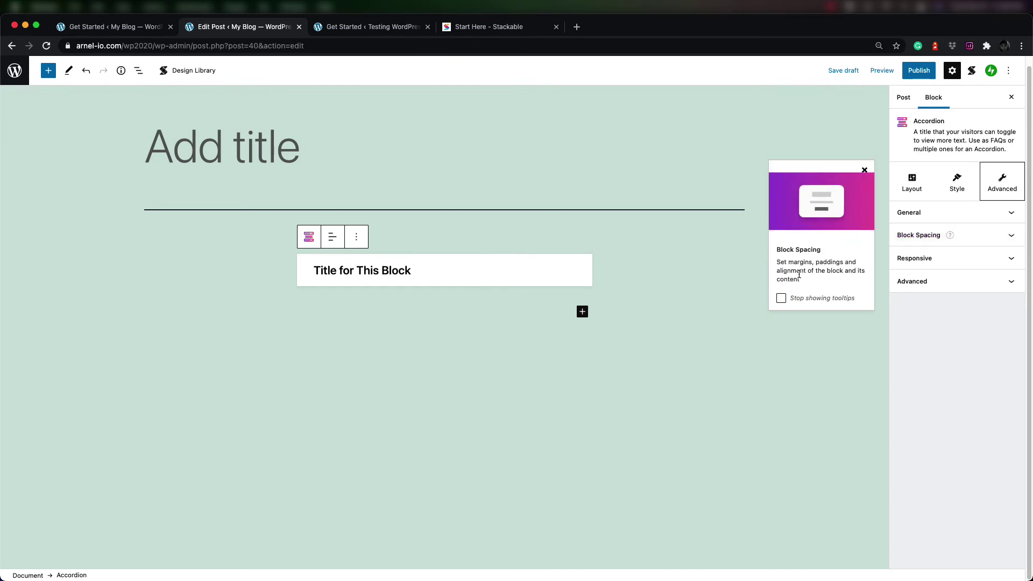
click(1012, 239)
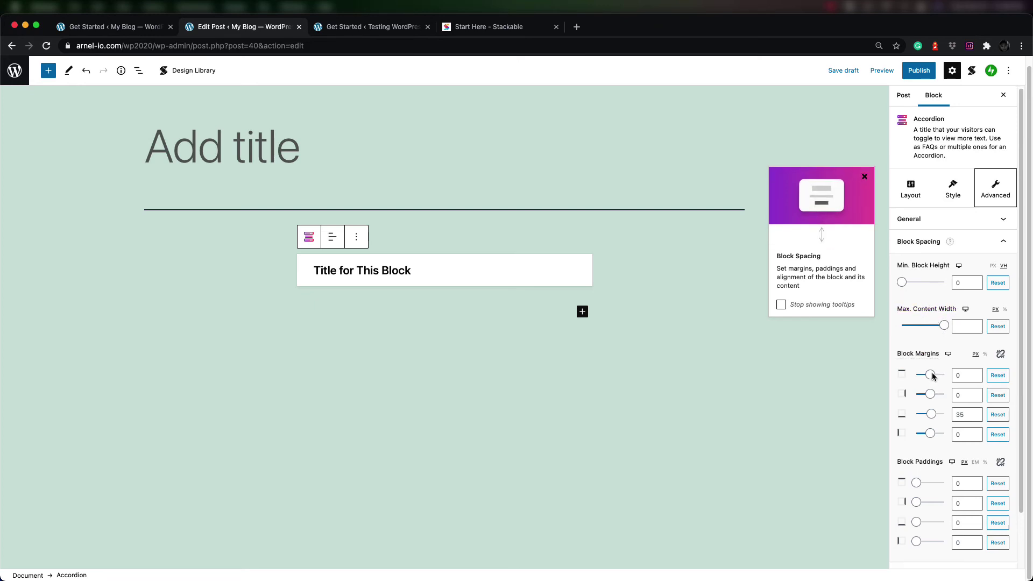
Step: Leave the top margin unchanged, then show the Responsive hiding and HTML anchor/CSS class options
scroll(931, 376, down, 2)
click(968, 330)
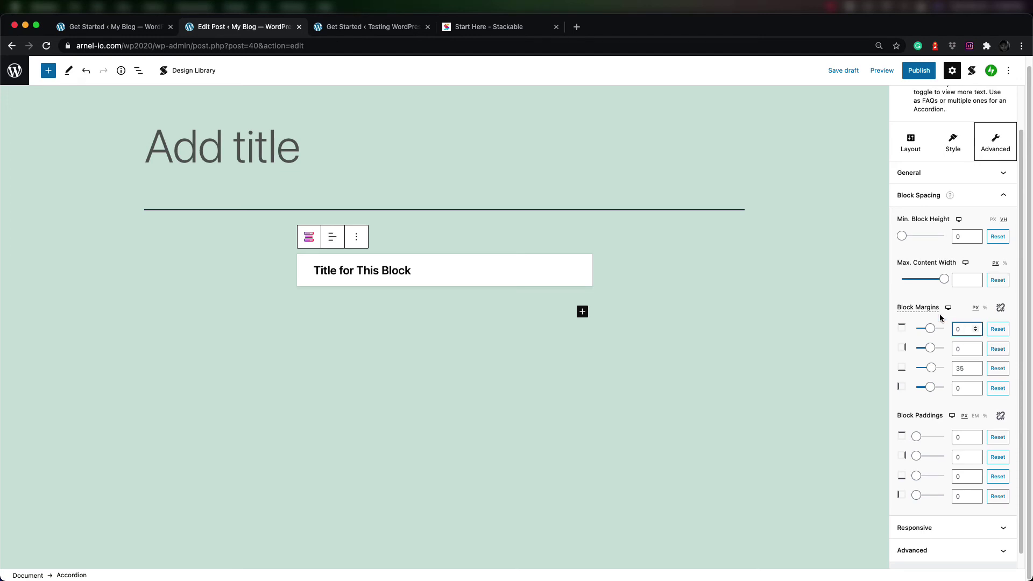
click(976, 313)
click(947, 528)
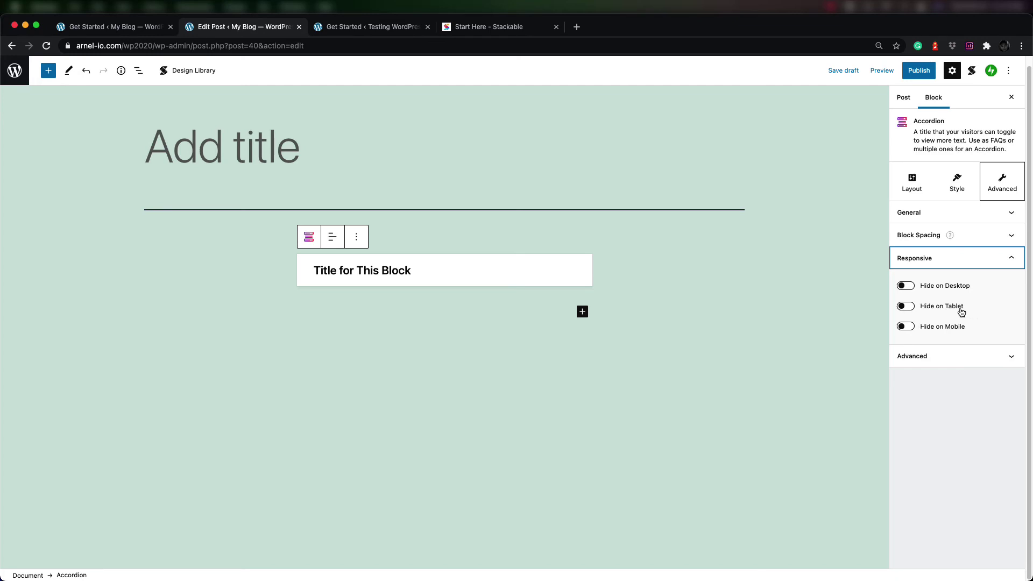
click(975, 357)
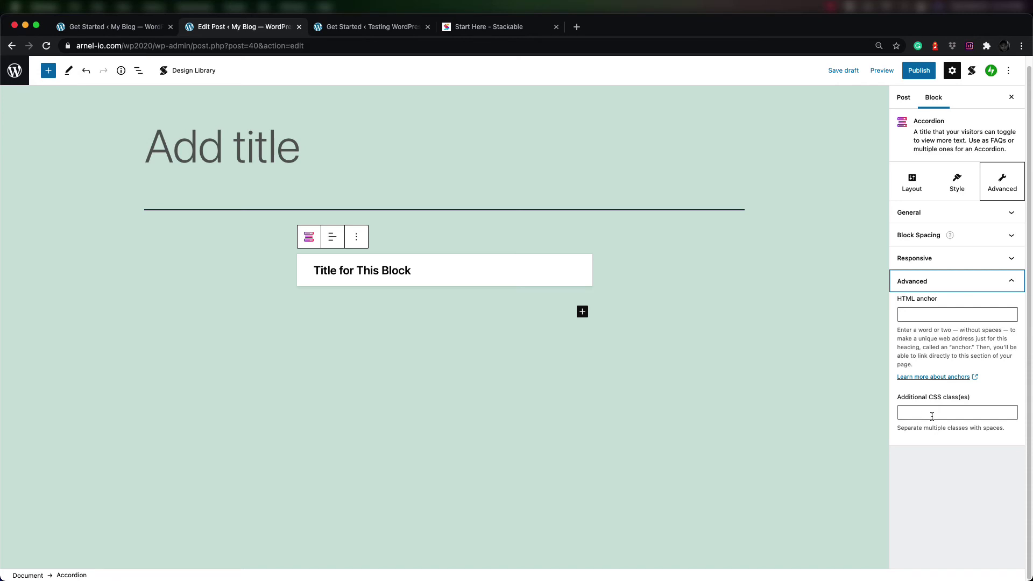
Step: Collapse the anchor and CSS class fields and open the Stackable Settings sidebar
key(Return)
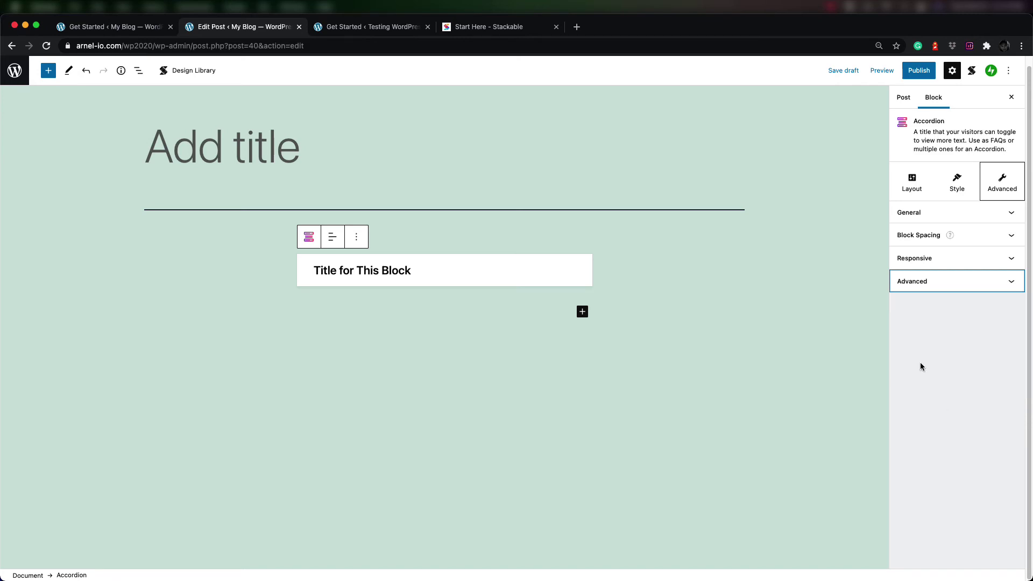
click(972, 71)
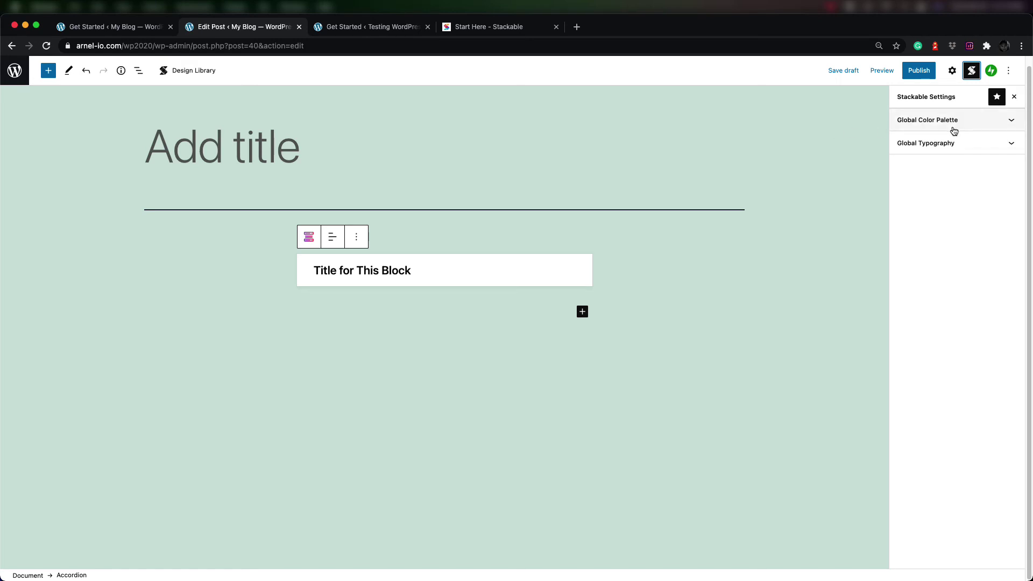
Step: Apply global typography to 'Stackable and all other blocks', then reselect the accordion title
click(1012, 121)
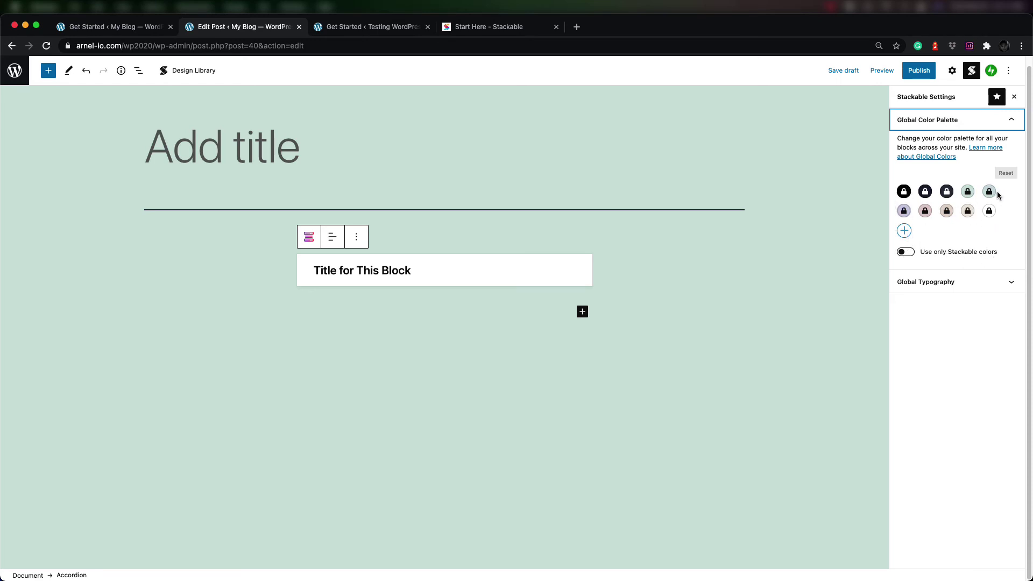
click(946, 282)
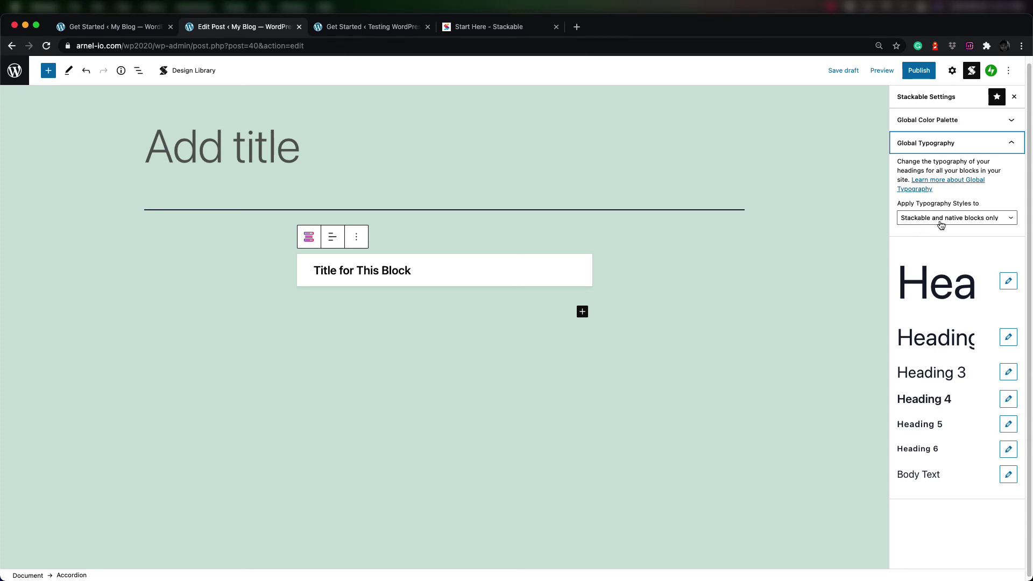
click(1015, 220)
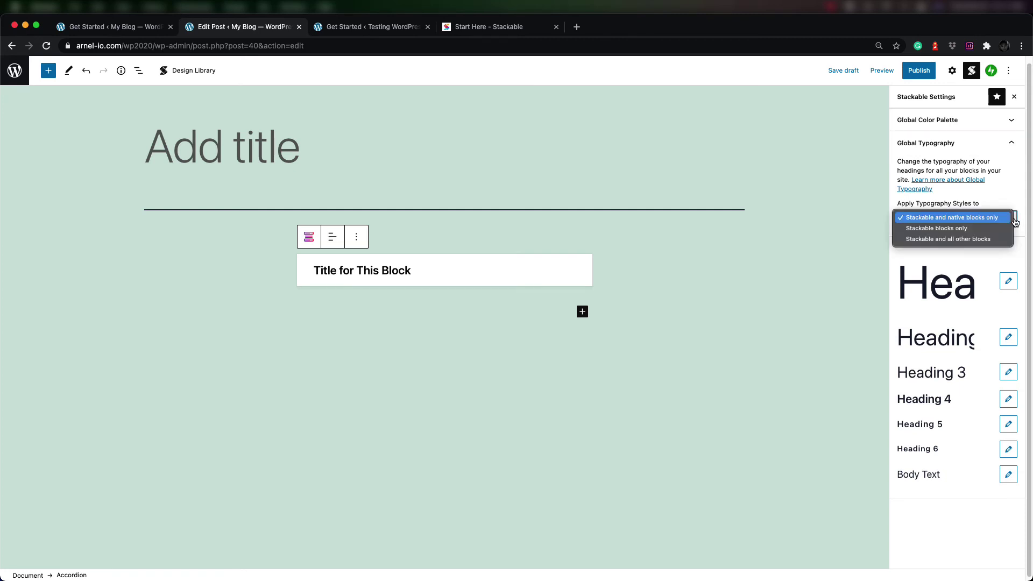
click(940, 243)
click(961, 144)
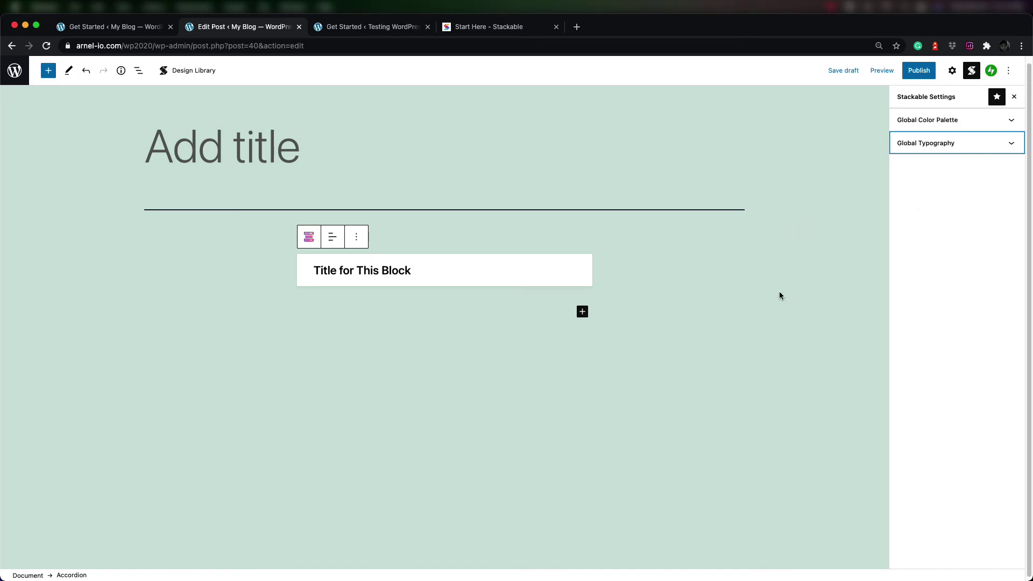
click(484, 272)
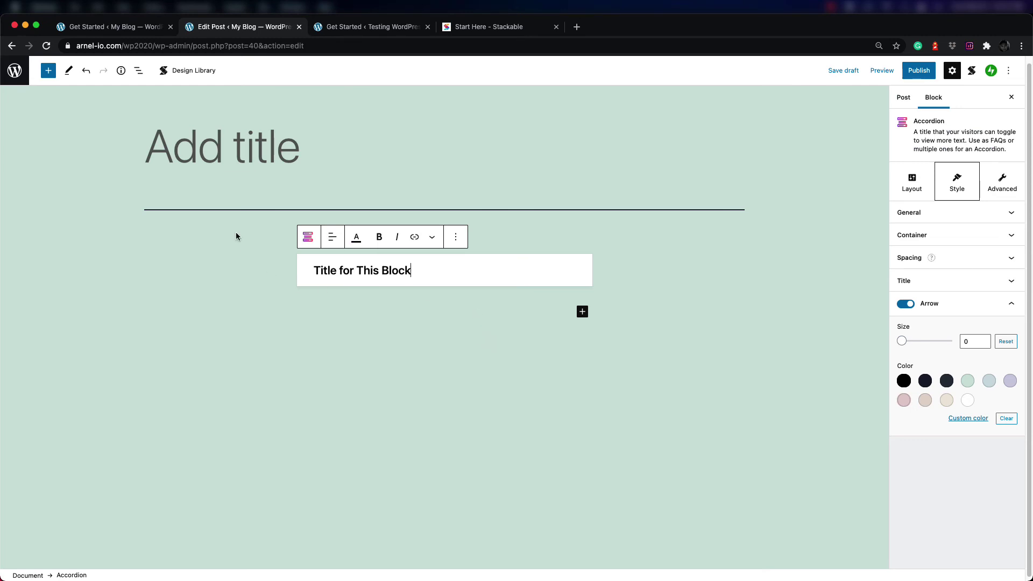
click(582, 312)
Step: Insert a Stackable Blockquote below the accordion and review its Style and Advanced settings
click(708, 390)
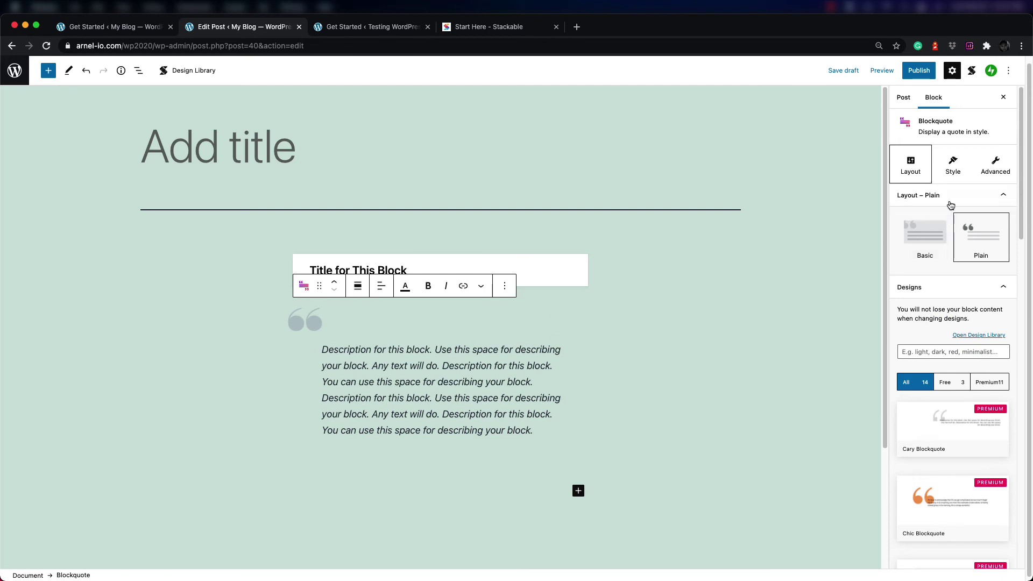
click(953, 164)
click(1000, 166)
click(959, 171)
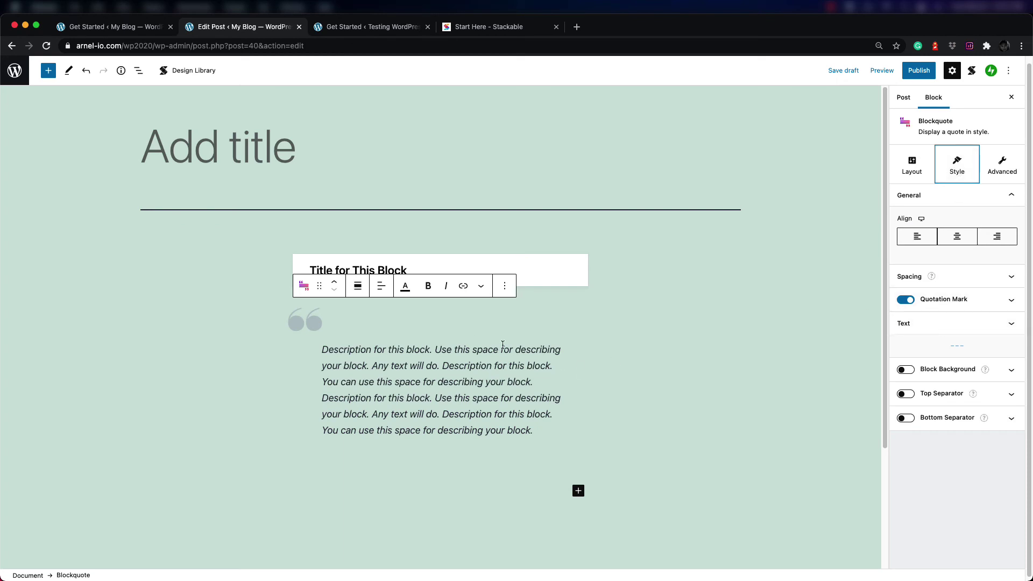
click(555, 270)
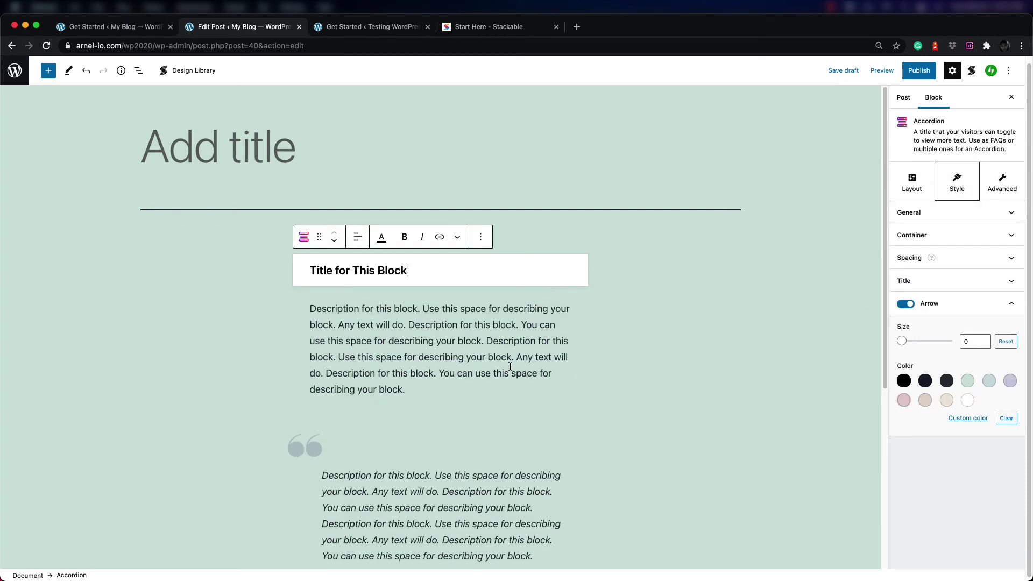
click(487, 487)
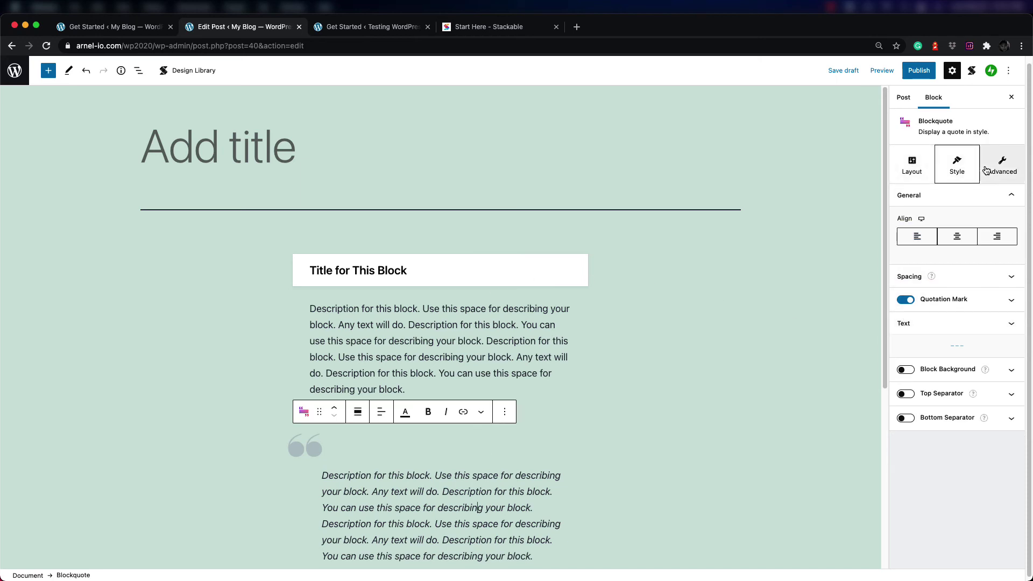
click(1004, 168)
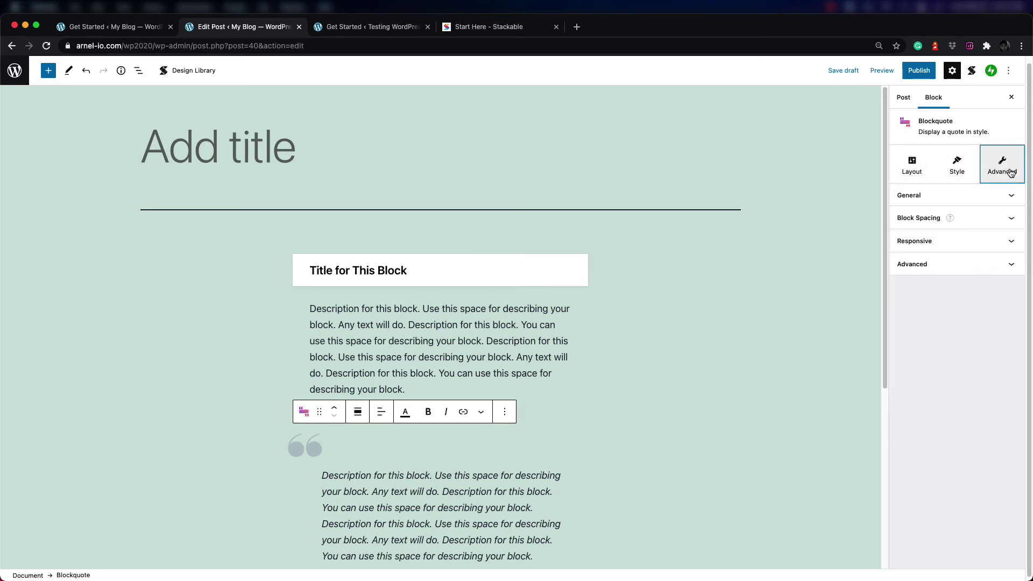
Step: Browse the Blockquote's 14 layout designs, keeping the Plain layout
click(923, 169)
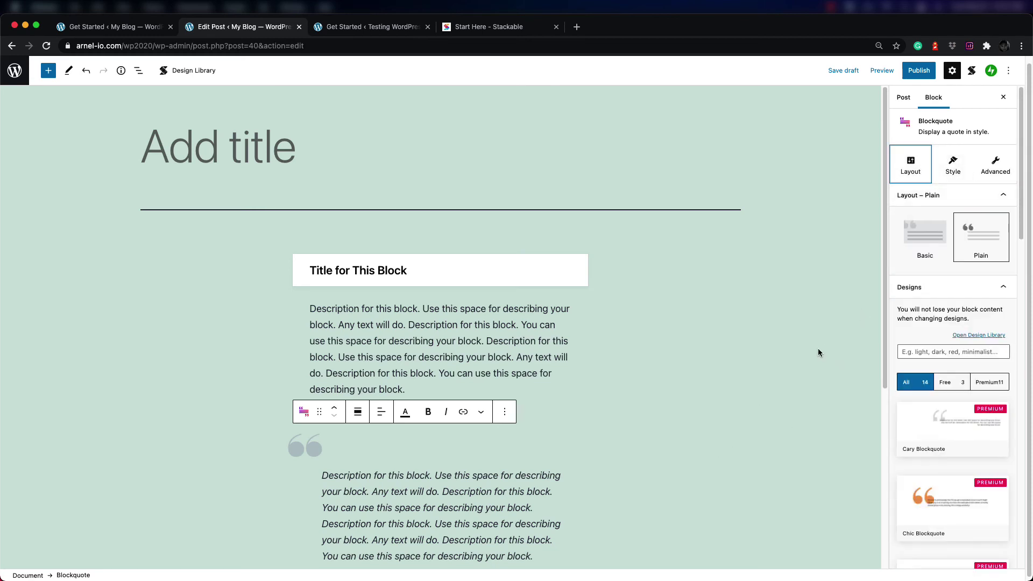
scroll(933, 382, down, 3)
scroll(932, 379, down, 3)
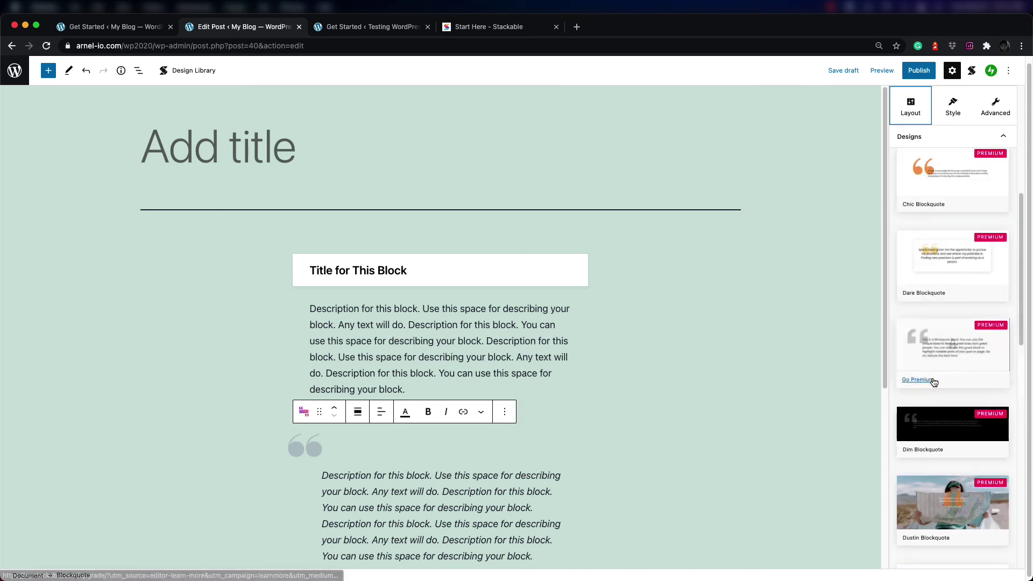
scroll(933, 379, up, 6)
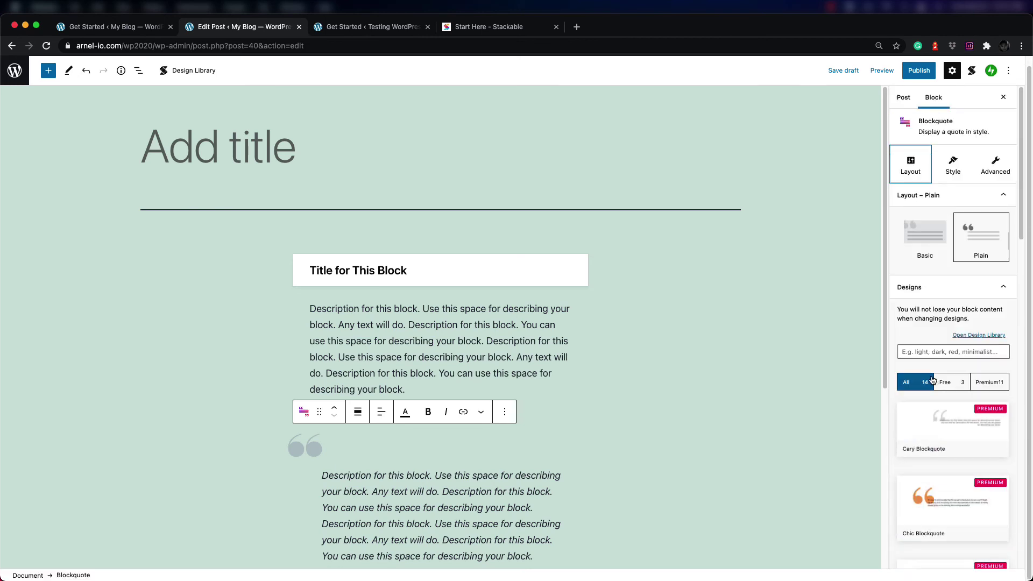
scroll(933, 380, down, 10)
scroll(952, 402, down, 6)
scroll(944, 274, up, 10)
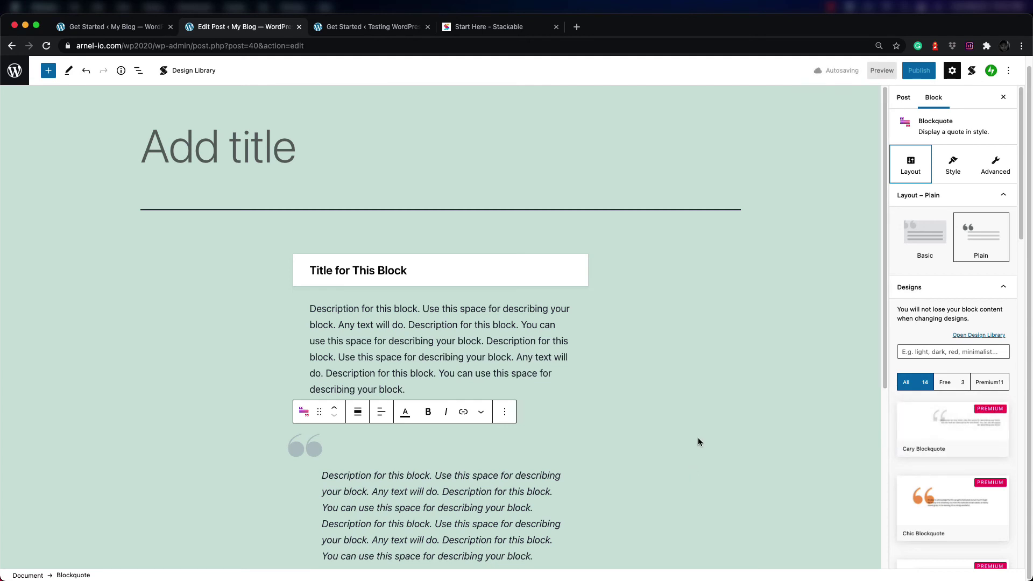
mouse_move(991, 448)
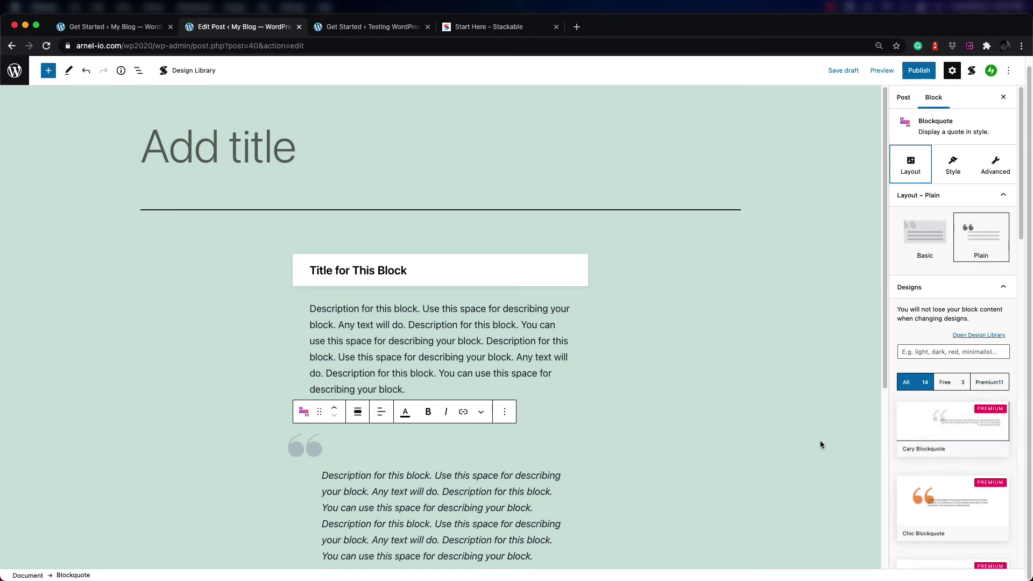
mouse_move(927, 425)
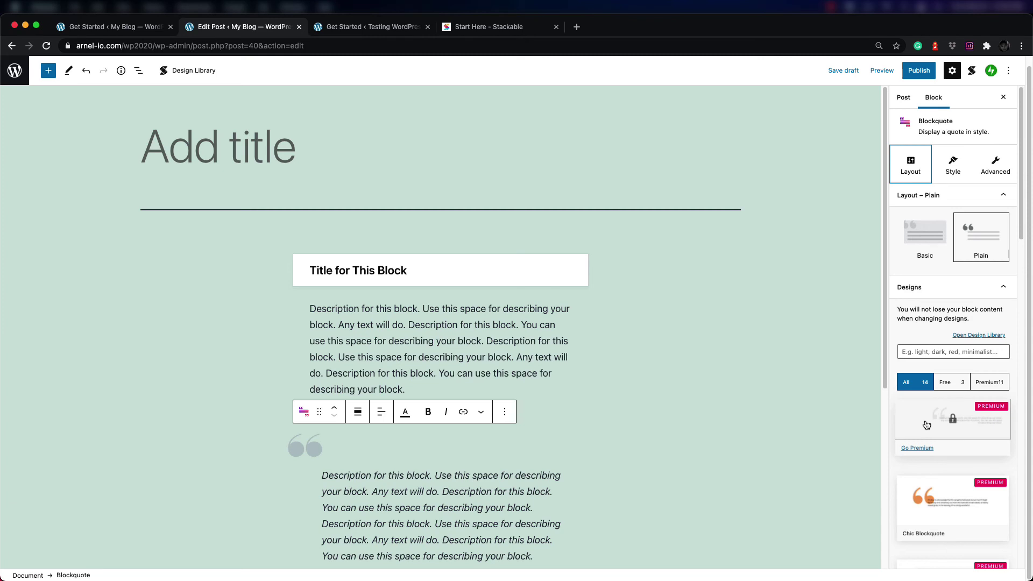
scroll(458, 325, down, 5)
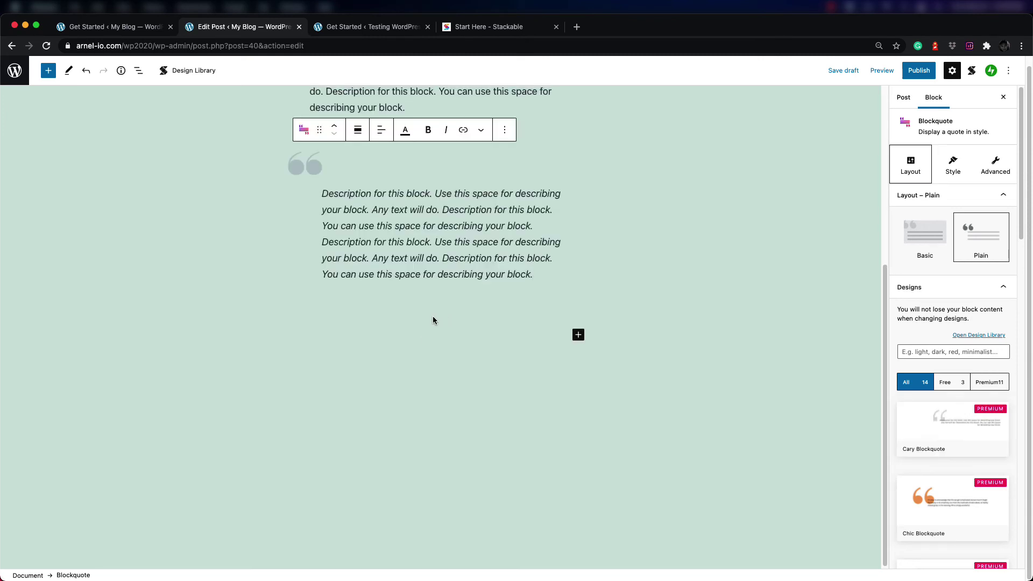
Step: Insert the Arch Header 2 'Architects & Co.' design from the Arch UI kit below the blockquote
click(194, 72)
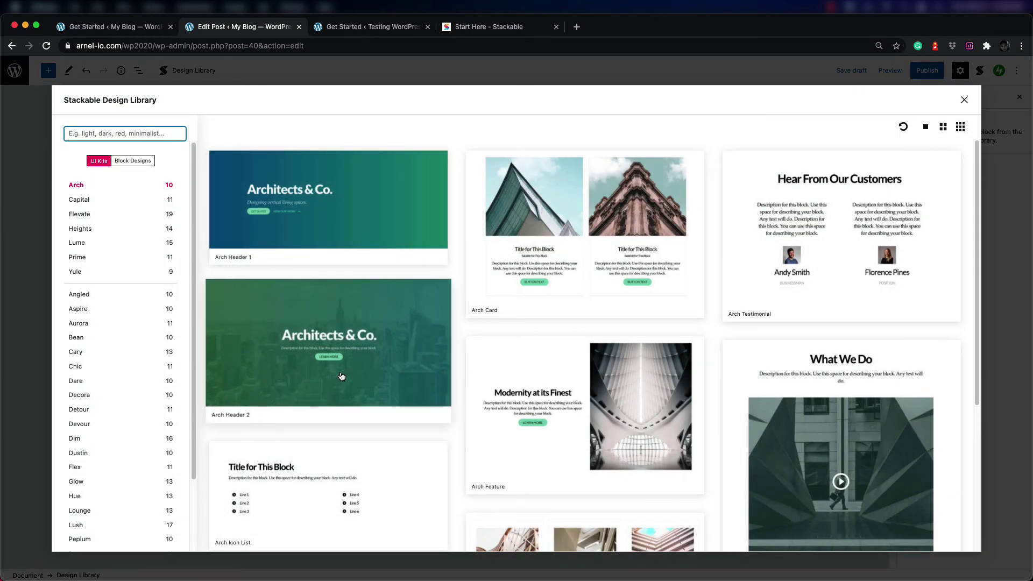
scroll(537, 324, down, 4)
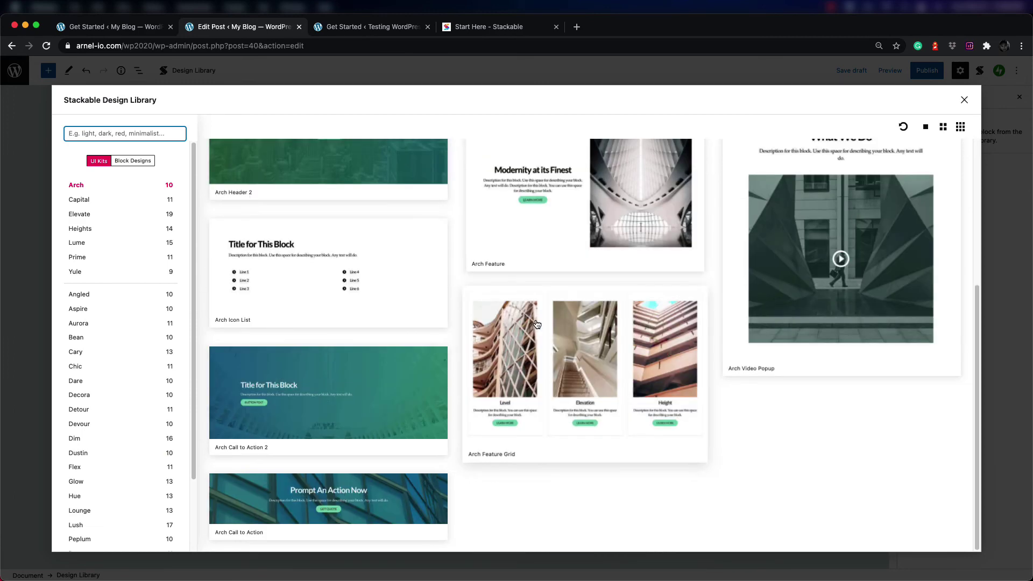
scroll(530, 309, up, 4)
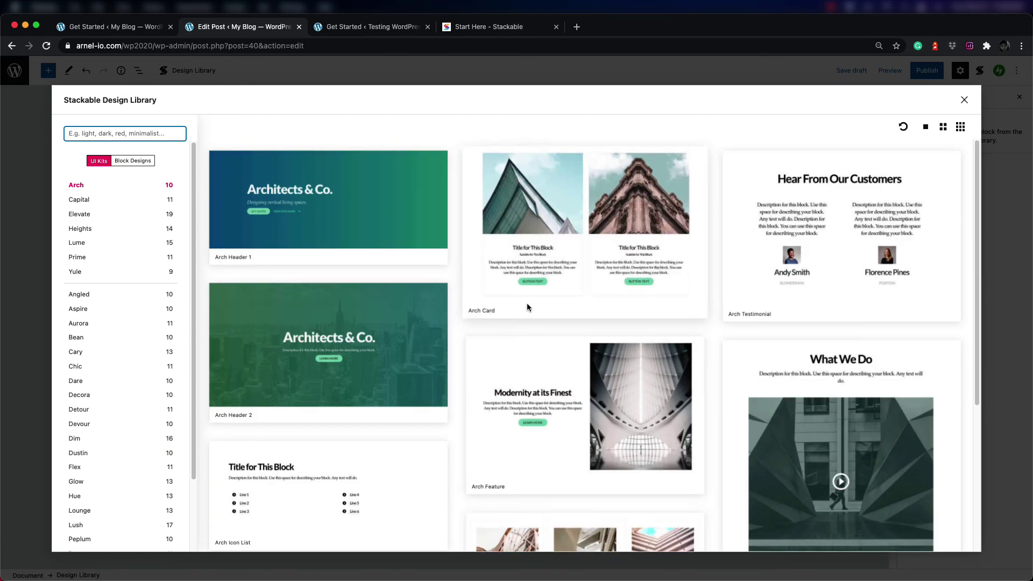
scroll(527, 302, down, 3)
scroll(528, 307, down, 2)
scroll(431, 269, up, 2)
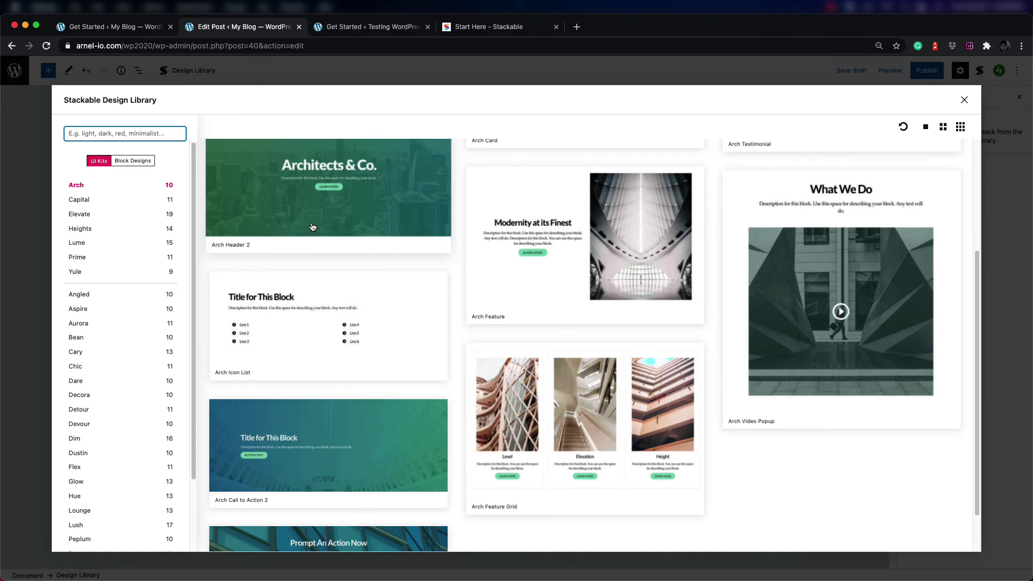
scroll(315, 226, down, 2)
scroll(315, 229, up, 3)
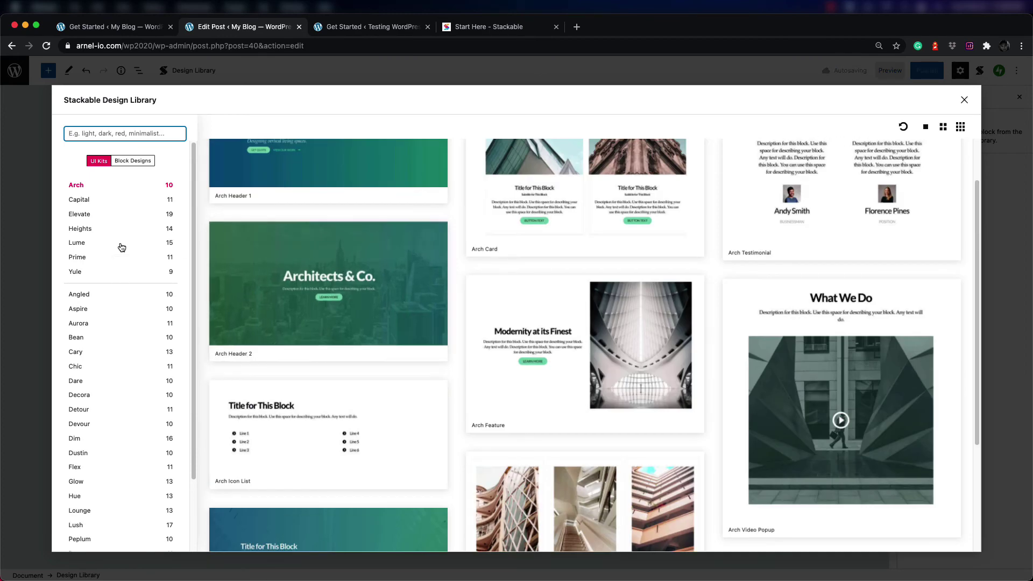
click(143, 165)
click(99, 160)
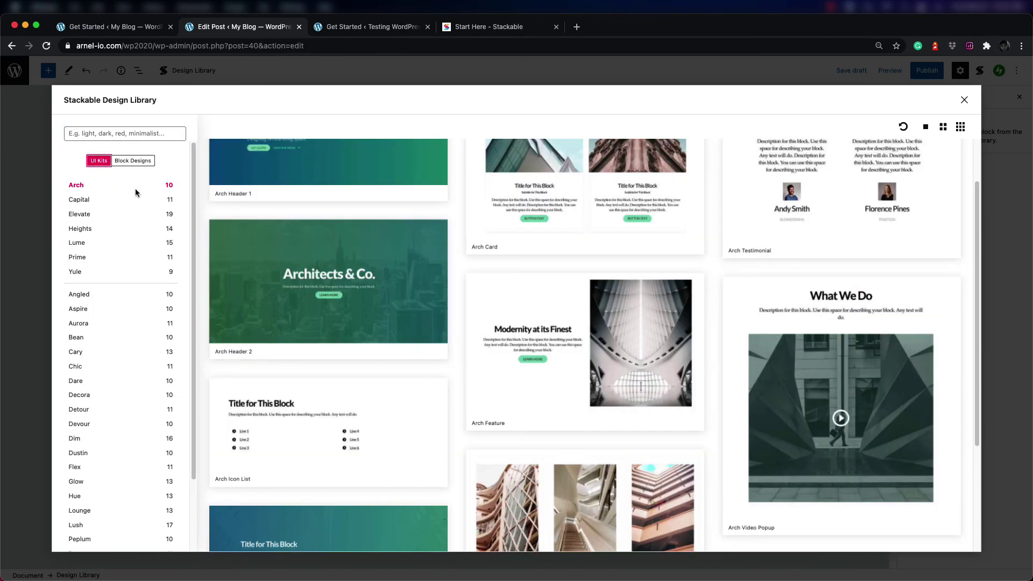
click(317, 278)
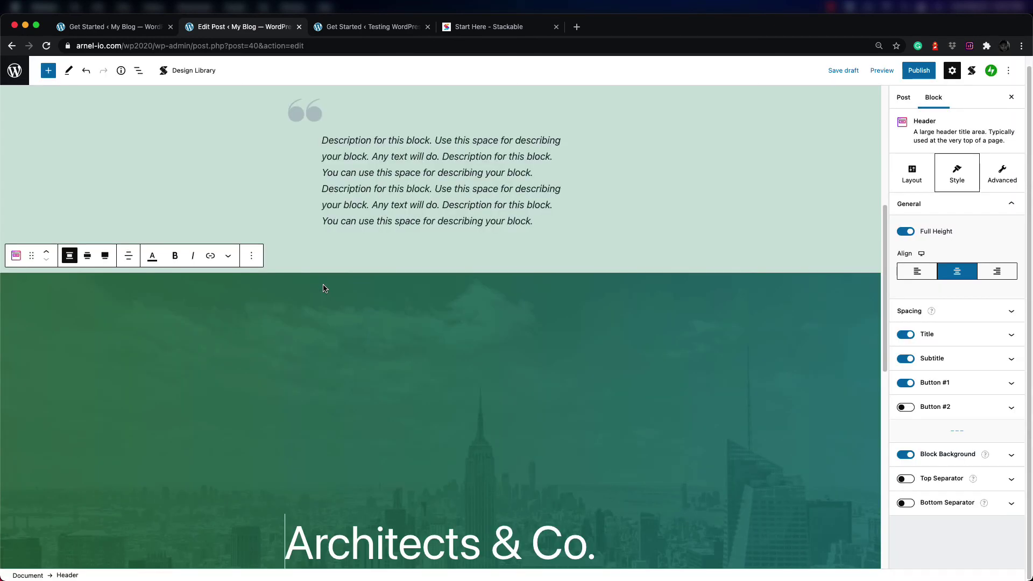
Step: Scroll through the inserted Architects & Co. header to review it
scroll(500, 311, down, 10)
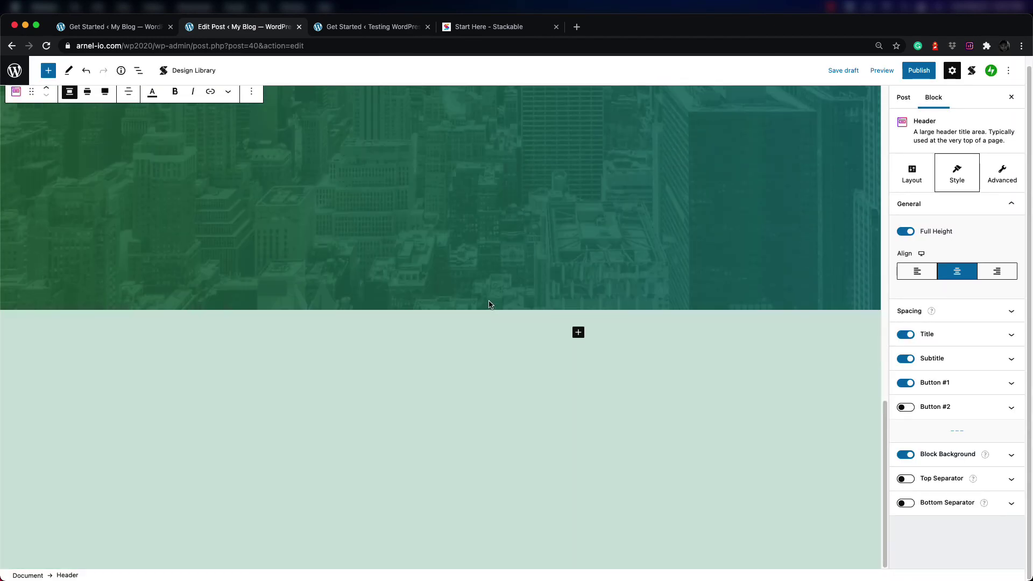
scroll(486, 306, up, 5)
scroll(510, 305, down, 5)
scroll(509, 305, up, 5)
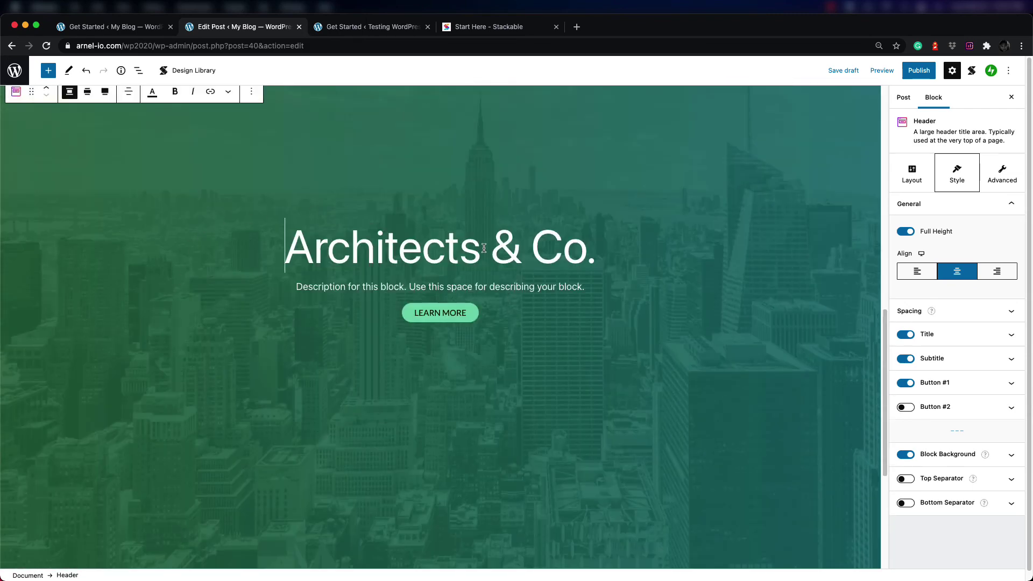
scroll(438, 328, down, 3)
scroll(438, 329, up, 3)
scroll(439, 327, down, 2)
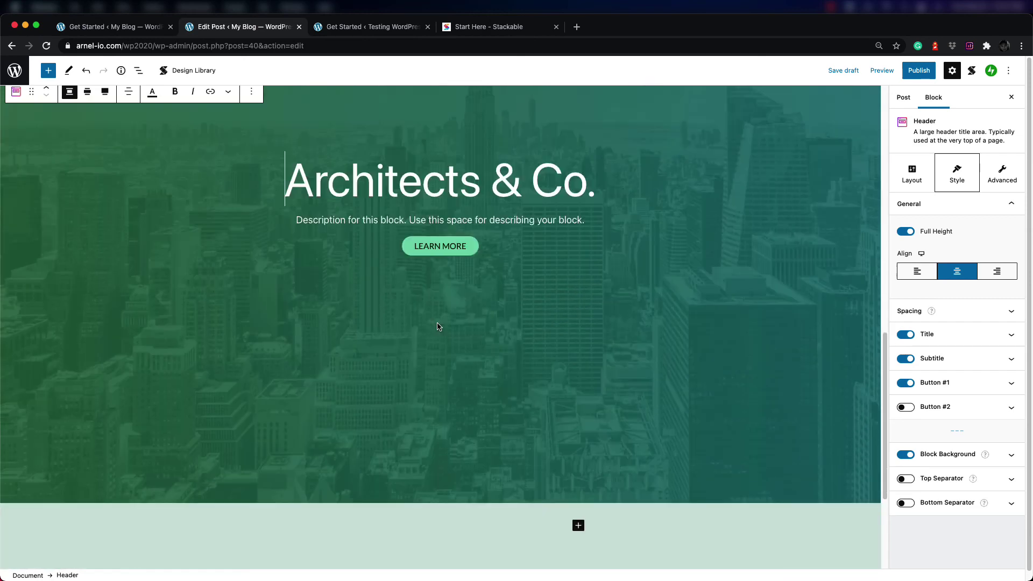
scroll(438, 326, up, 5)
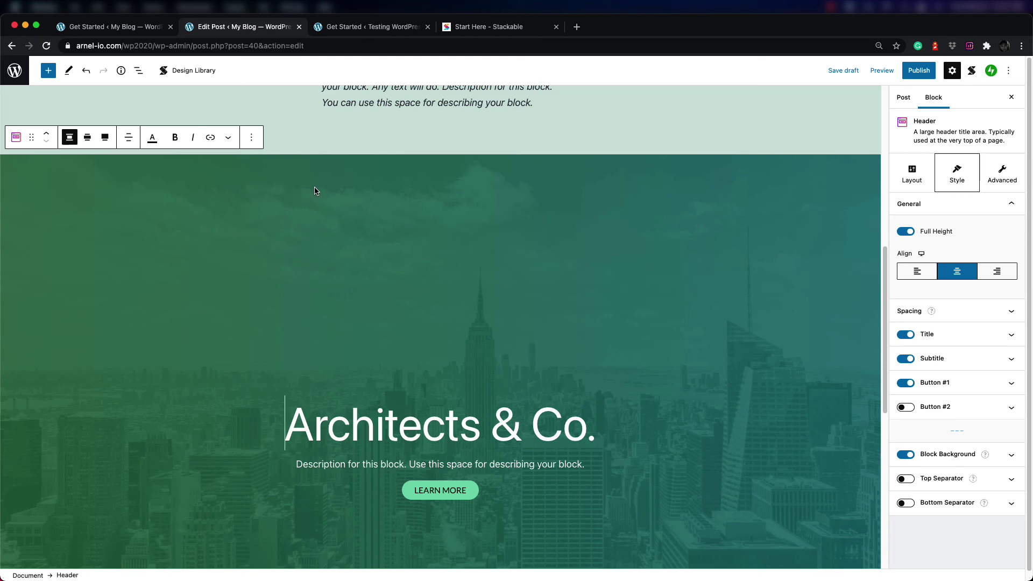
scroll(407, 300, down, 3)
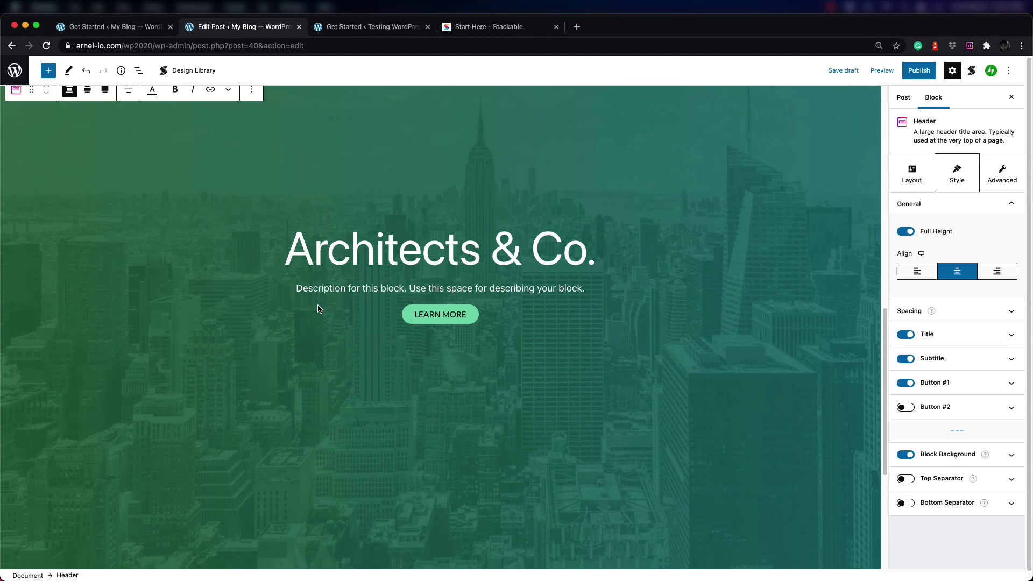
scroll(318, 334, down, 1)
scroll(315, 306, down, 4)
scroll(315, 305, up, 7)
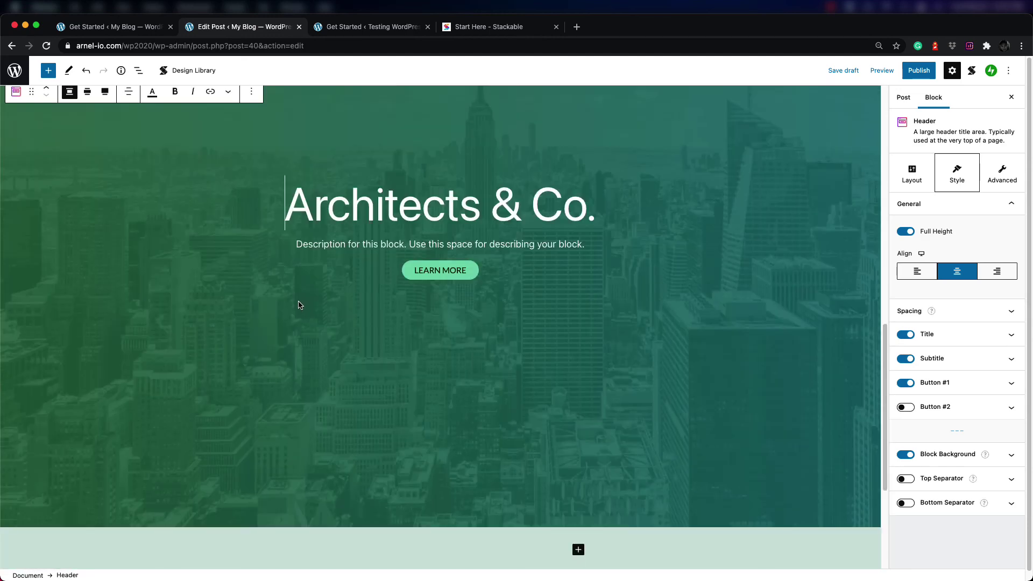
scroll(390, 254, up, 1)
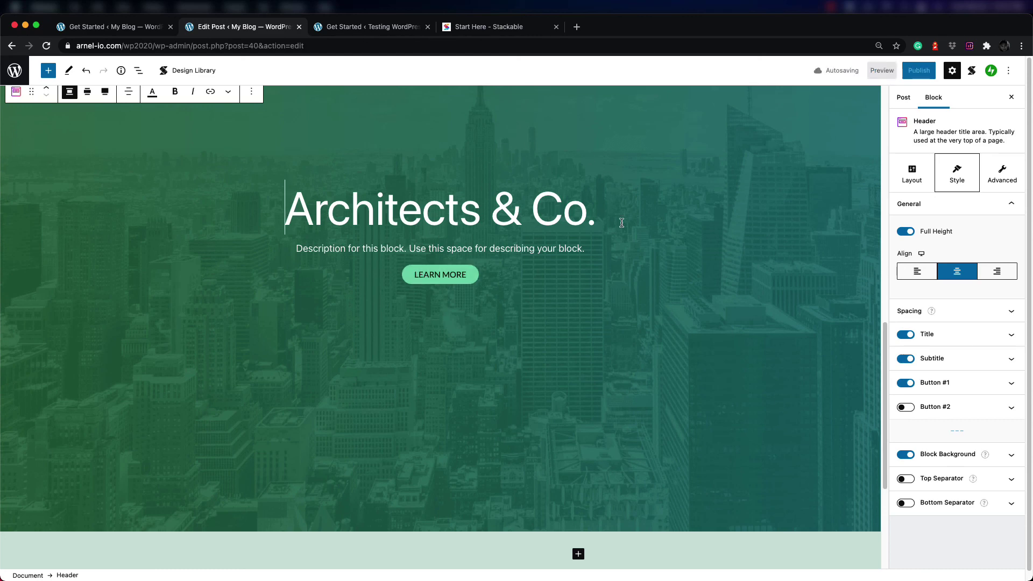
scroll(574, 279, down, 3)
scroll(561, 273, up, 7)
scroll(551, 272, down, 3)
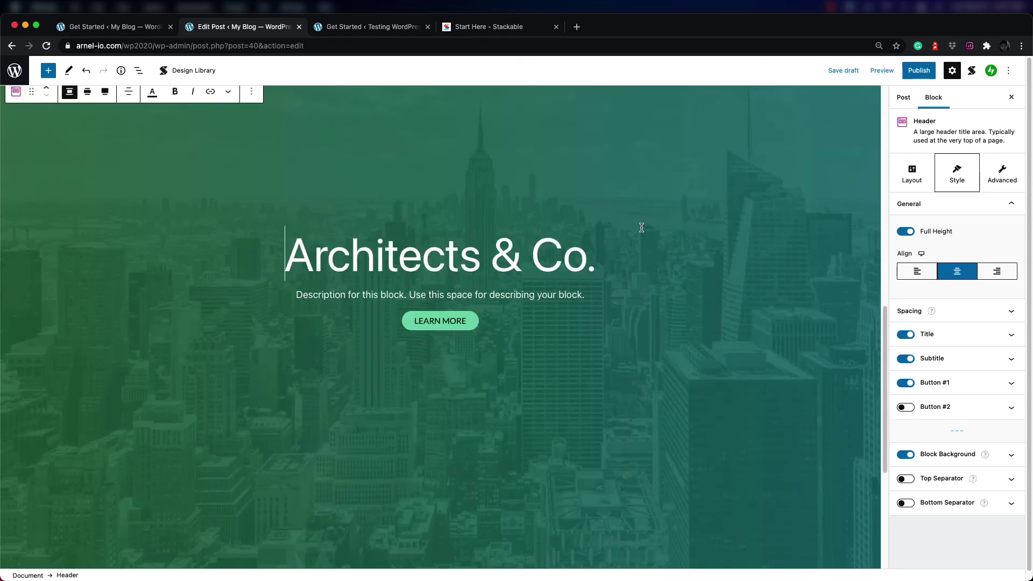
scroll(437, 209, down, 1)
scroll(439, 207, down, 2)
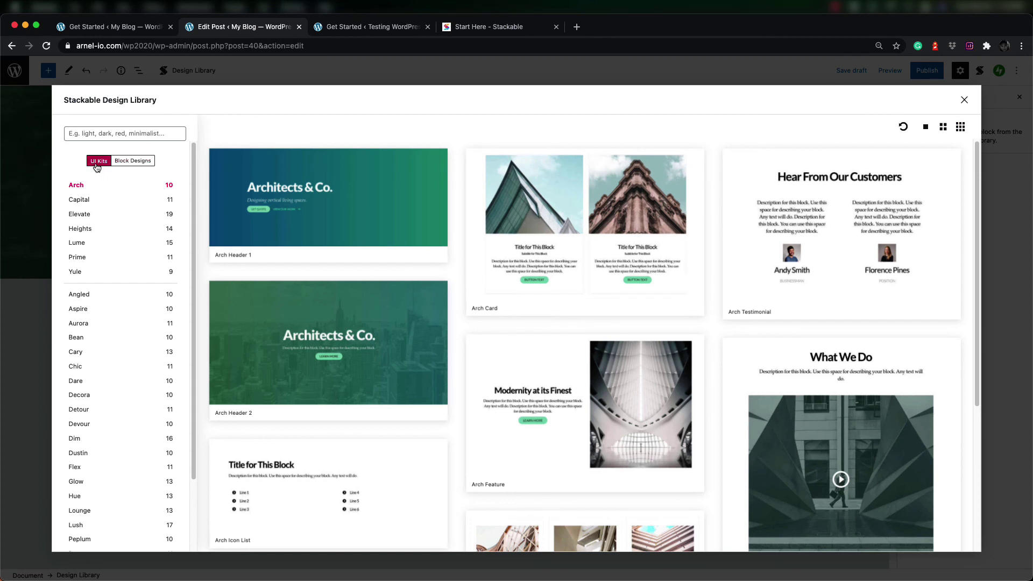
Step: Add the Line 1–6 Icon List from the Capital UI kit, then reopen the Design Library
click(128, 161)
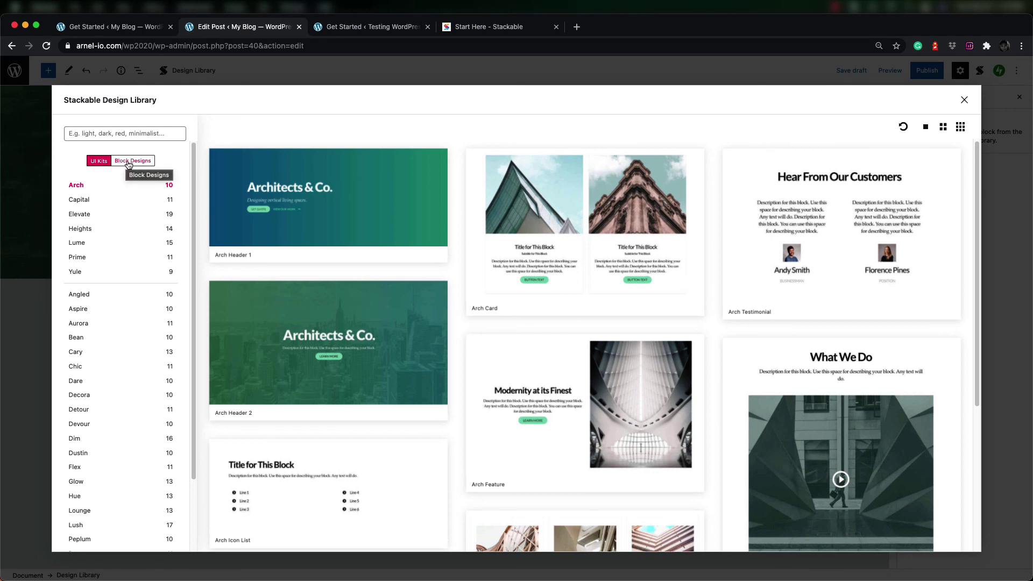
click(100, 161)
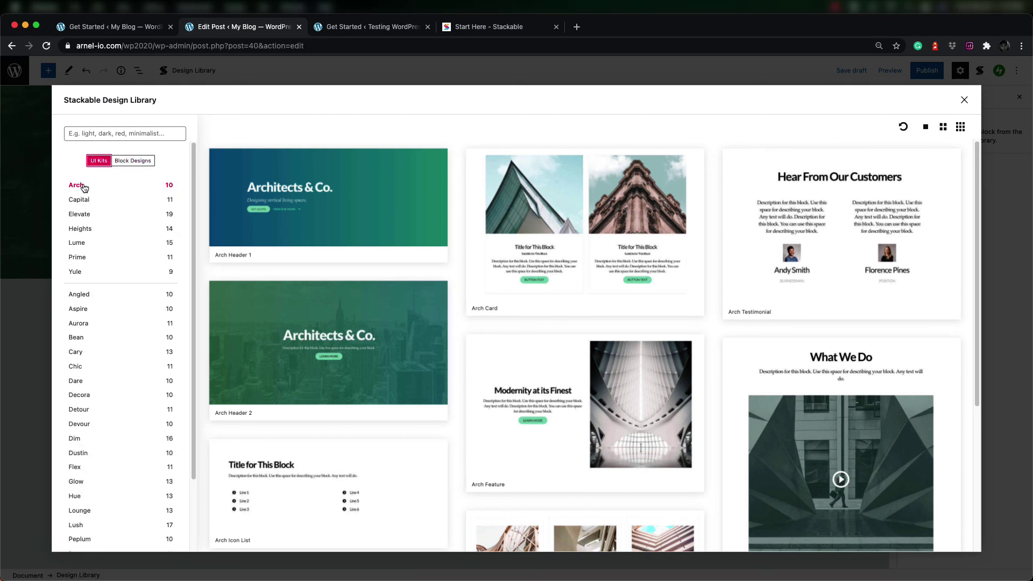
click(79, 202)
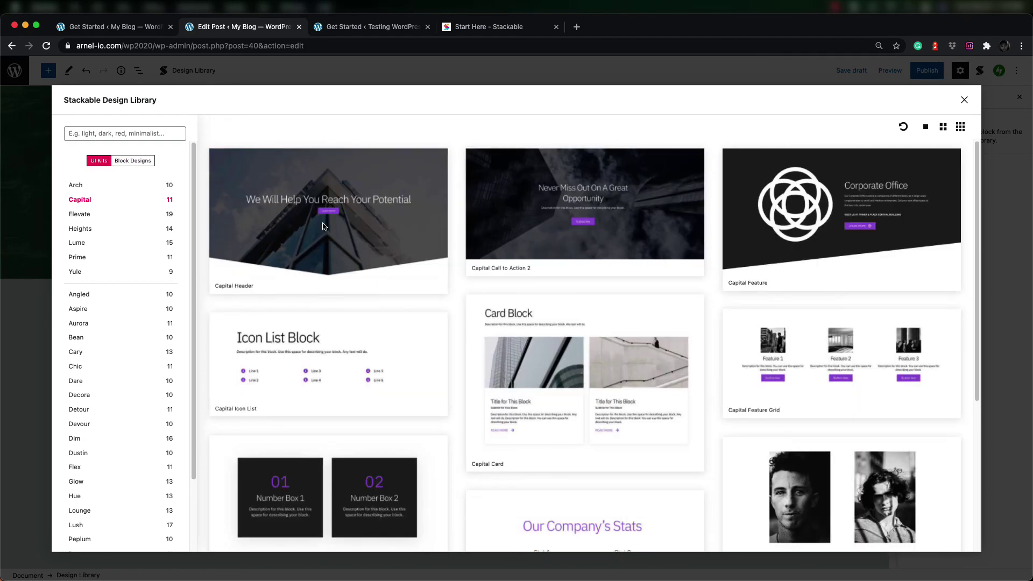
scroll(507, 303, down, 5)
scroll(507, 303, up, 5)
scroll(489, 291, down, 5)
scroll(485, 288, up, 5)
scroll(484, 285, down, 5)
scroll(490, 285, up, 5)
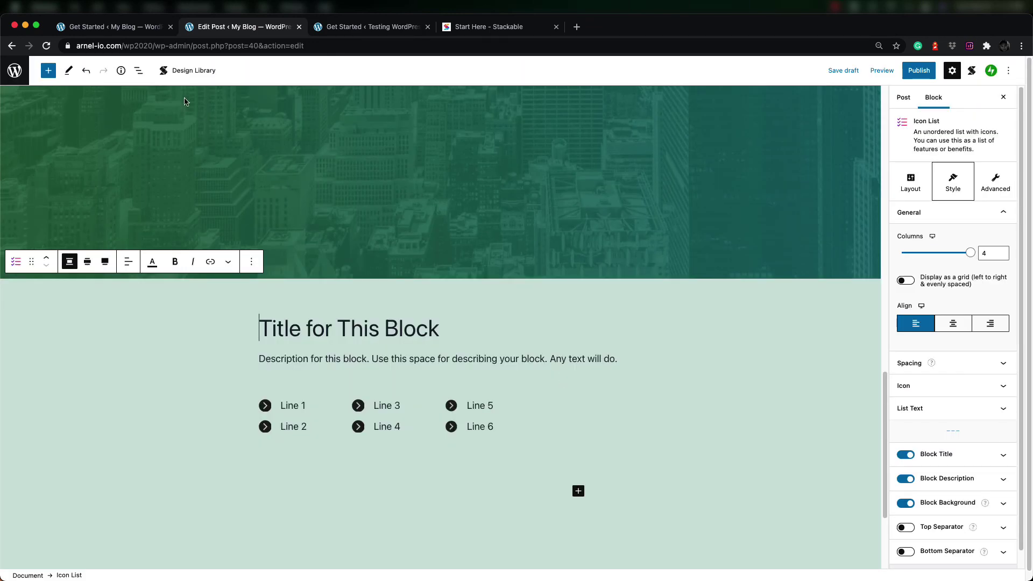
click(181, 73)
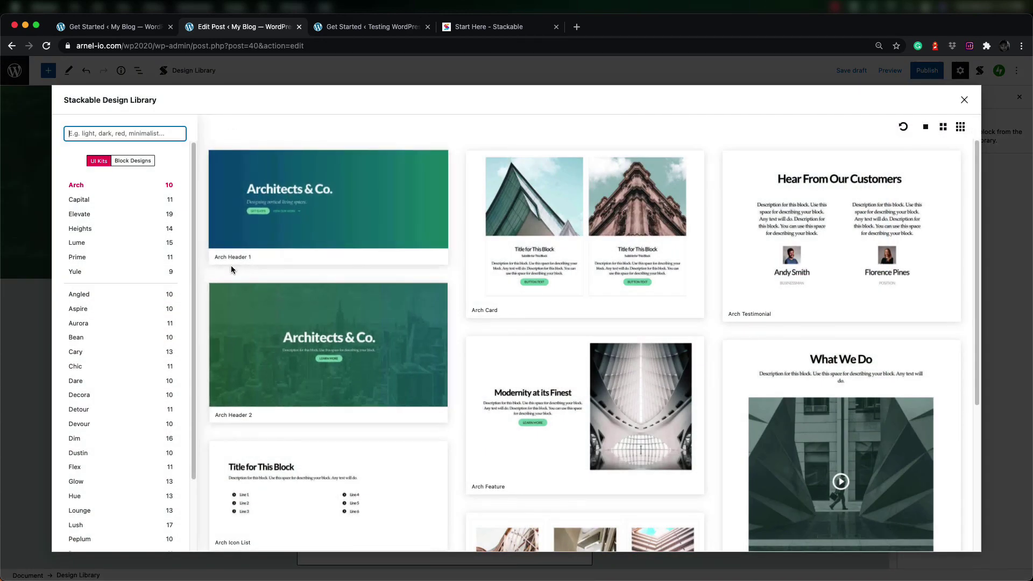
Step: Browse the Bean UI kit's designs, then switch to the Block Designs categories (353 designs)
scroll(590, 395, down, 3)
scroll(587, 394, up, 5)
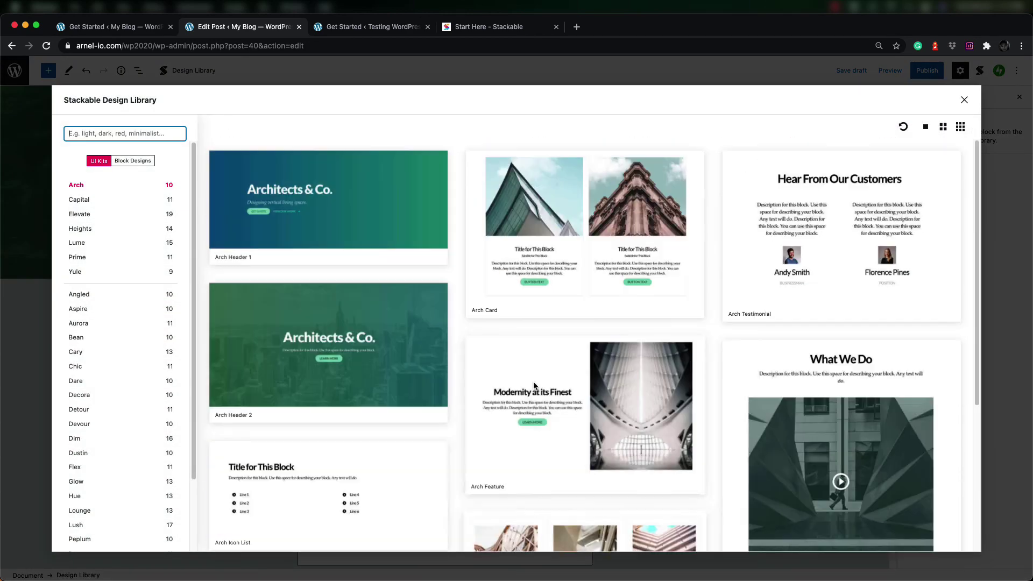
click(117, 341)
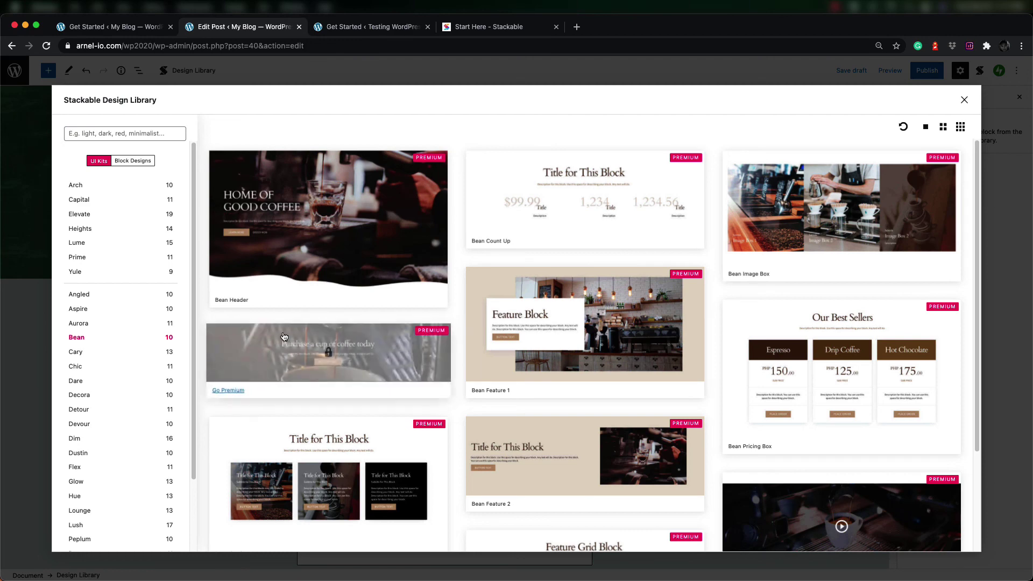
scroll(522, 327, down, 3)
scroll(521, 325, up, 3)
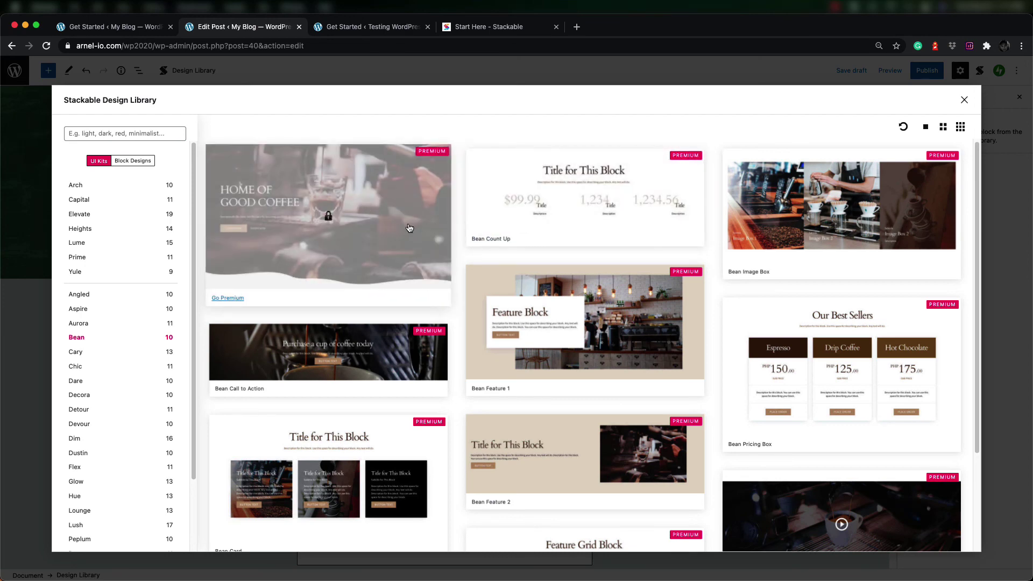
click(133, 160)
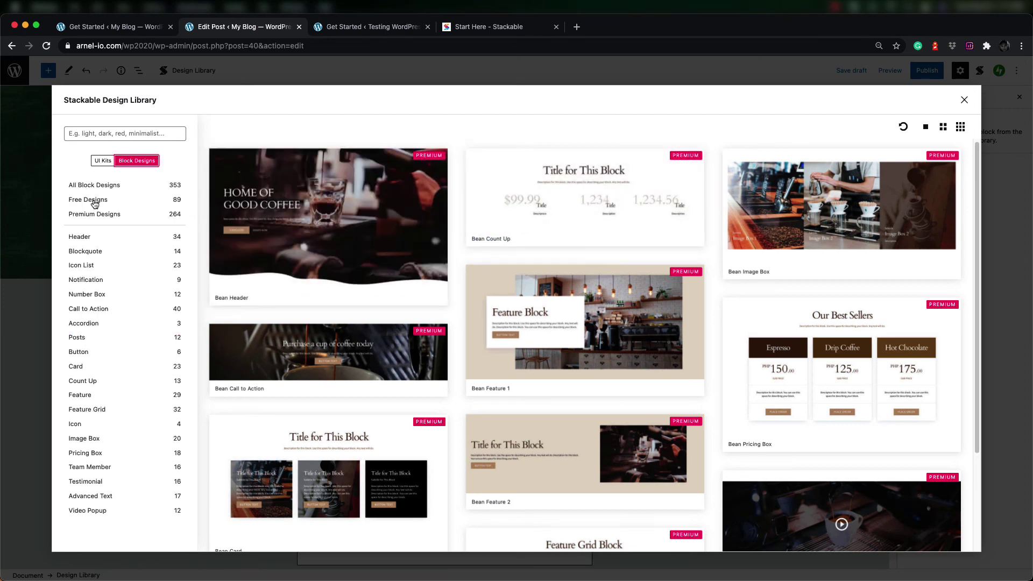
Step: Browse the 14 Blockquote designs in the Design Library, then go back to the Arch UI kit
click(85, 252)
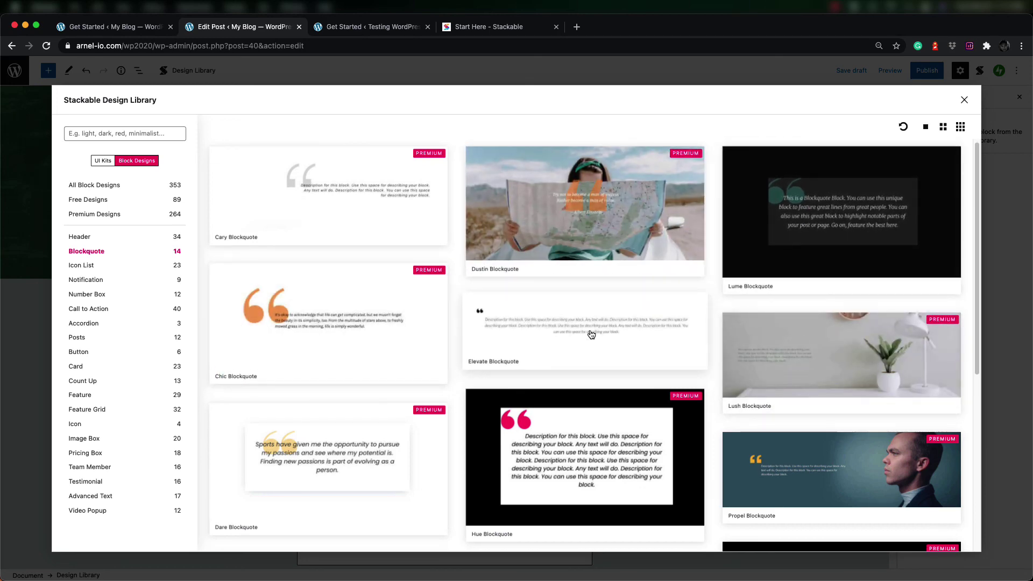
click(100, 160)
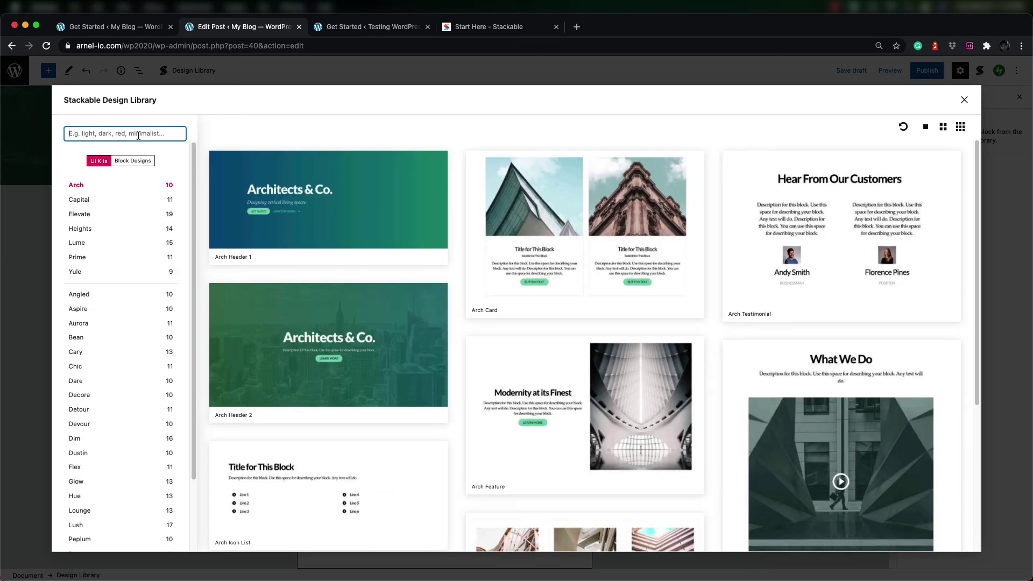